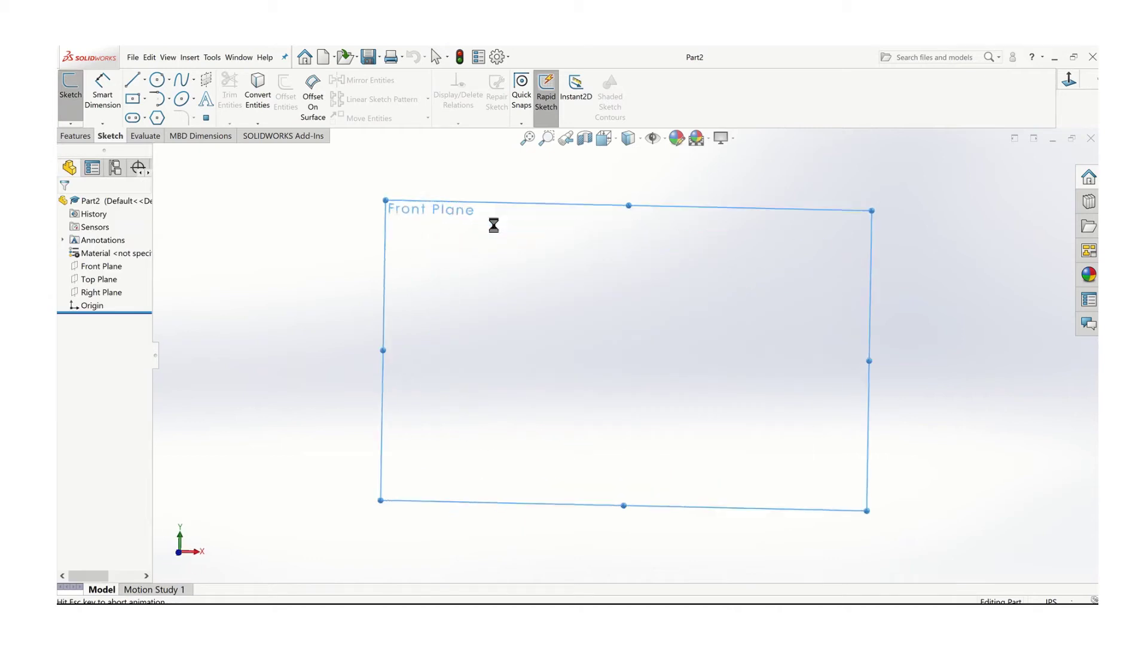
# Step: Sketch a nearly horizontal line about 5.88 in long across the origin on the Front Plane
pyautogui.click(137, 79)
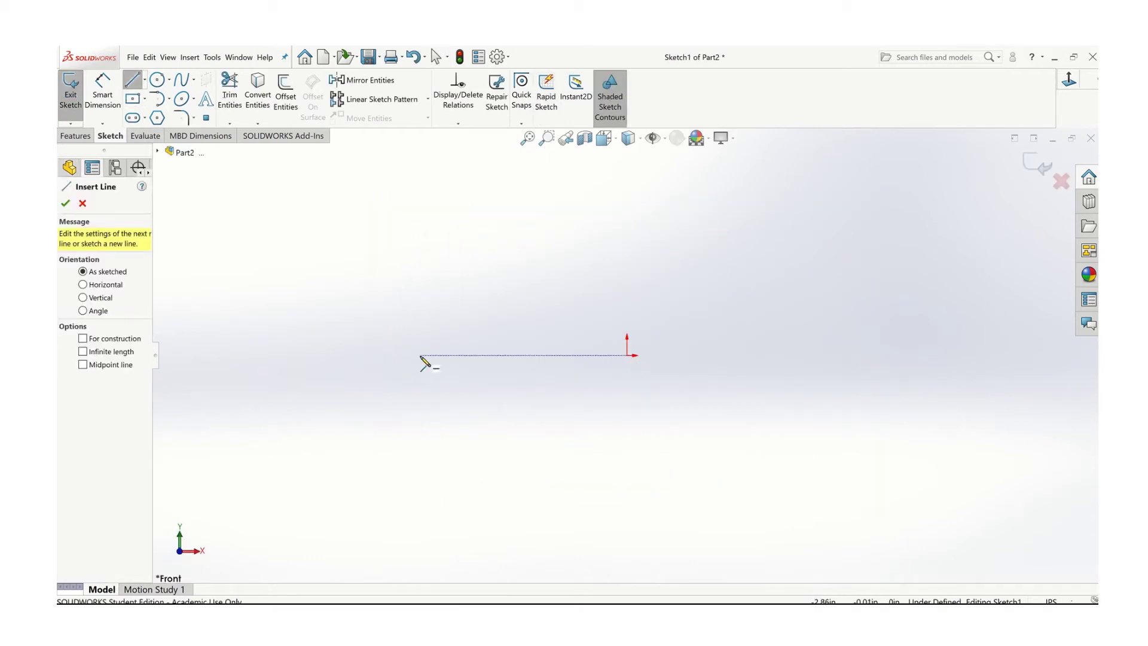
pyautogui.click(421, 355)
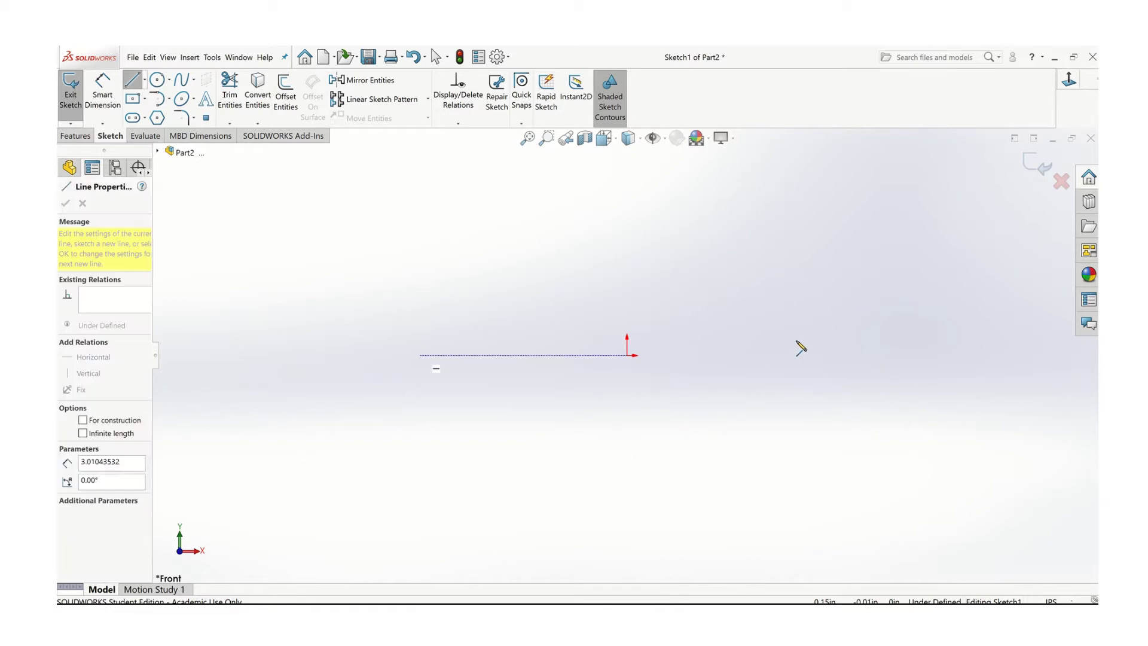
pyautogui.click(847, 357)
pyautogui.press('Escape')
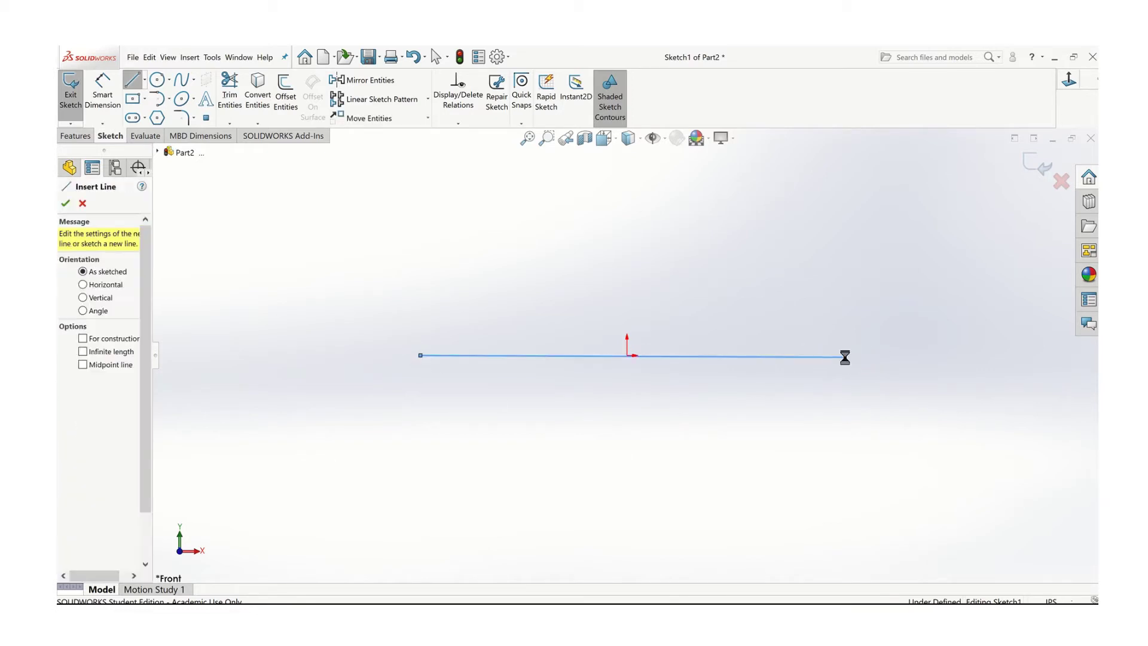
pyautogui.press('Escape')
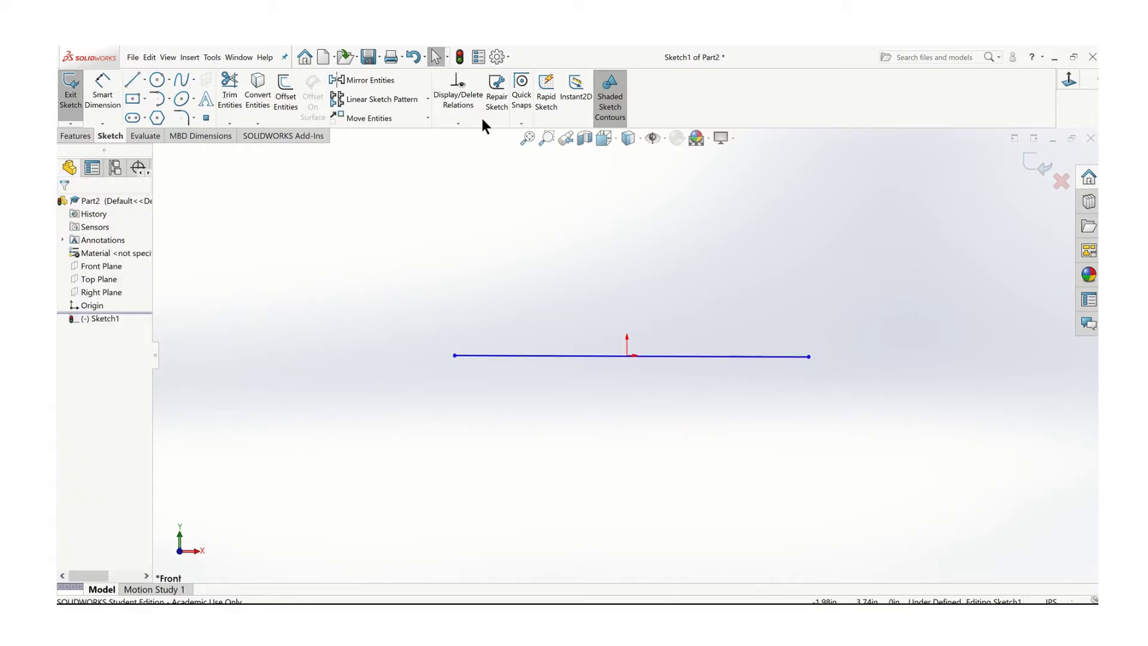
# Step: Add a Horizontal relation to the line running through the origin
pyautogui.click(465, 120)
pyautogui.click(463, 146)
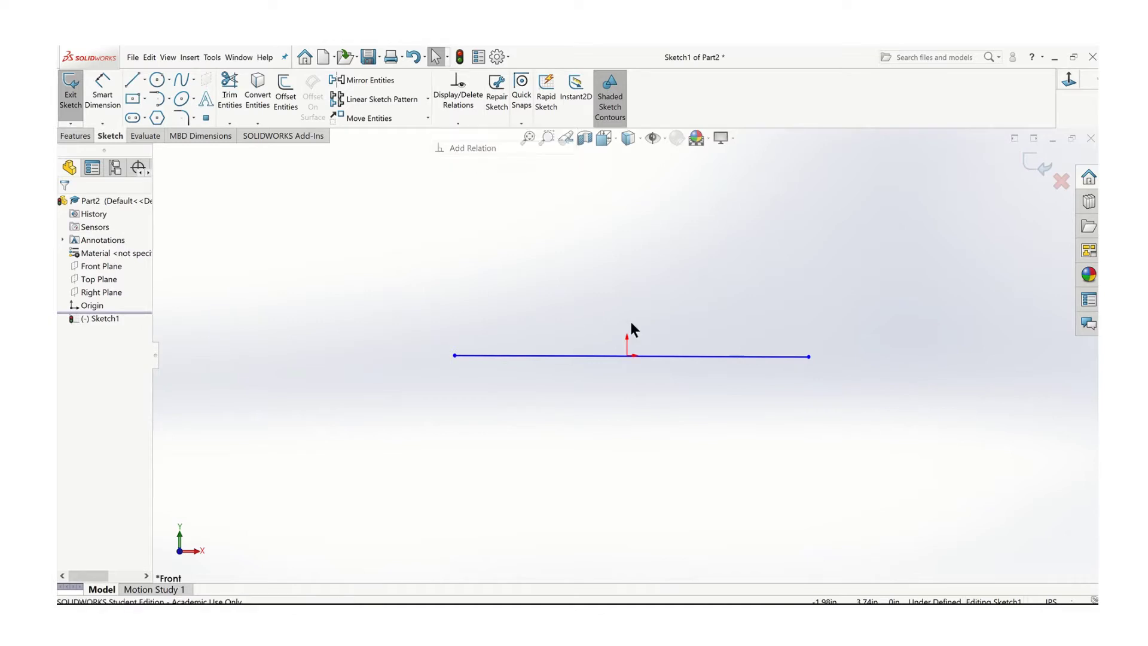
pyautogui.click(670, 357)
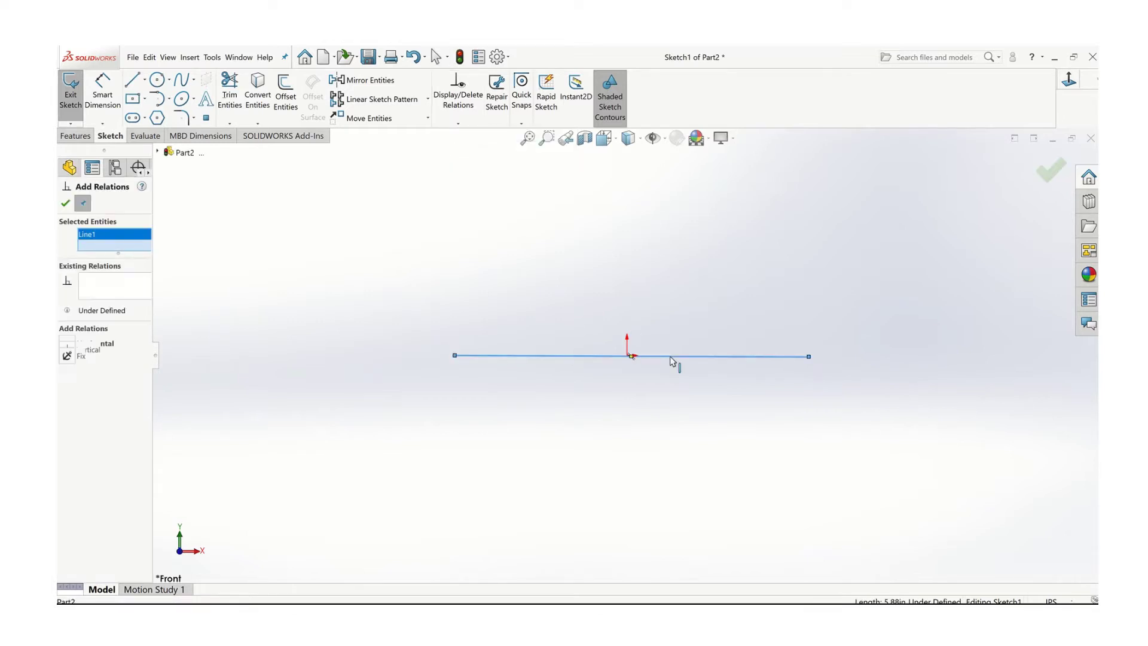
pyautogui.click(67, 342)
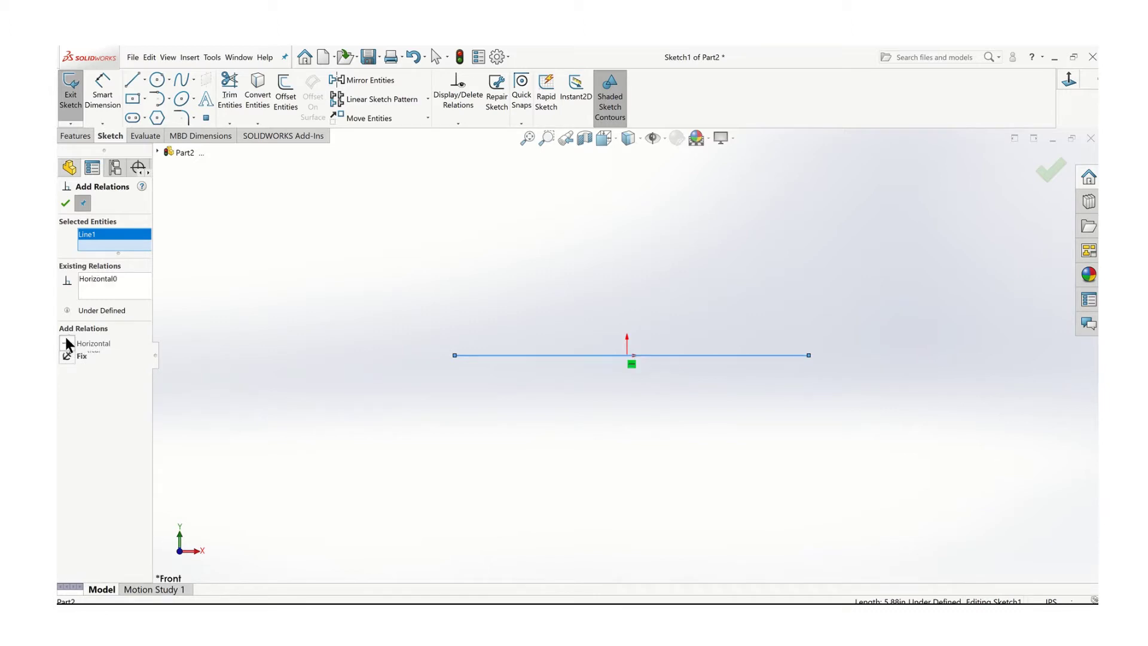
pyautogui.click(65, 203)
# Step: Convert the horizontal line to construction geometry and add a Fix relation to it
pyautogui.click(682, 354)
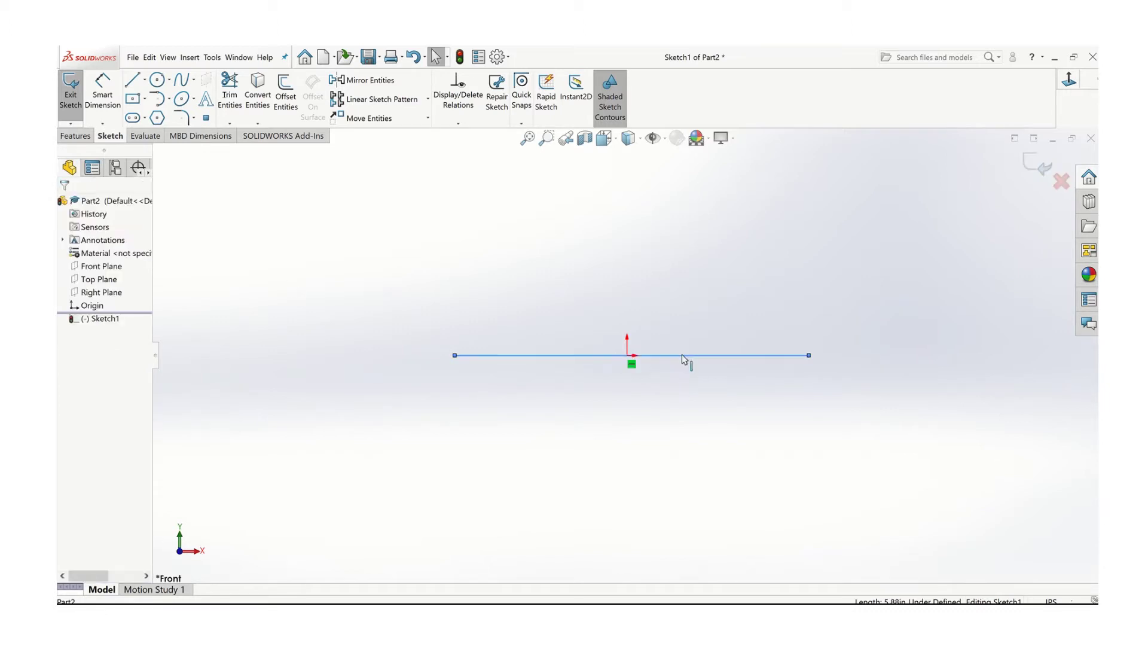
pyautogui.rightClick(682, 355)
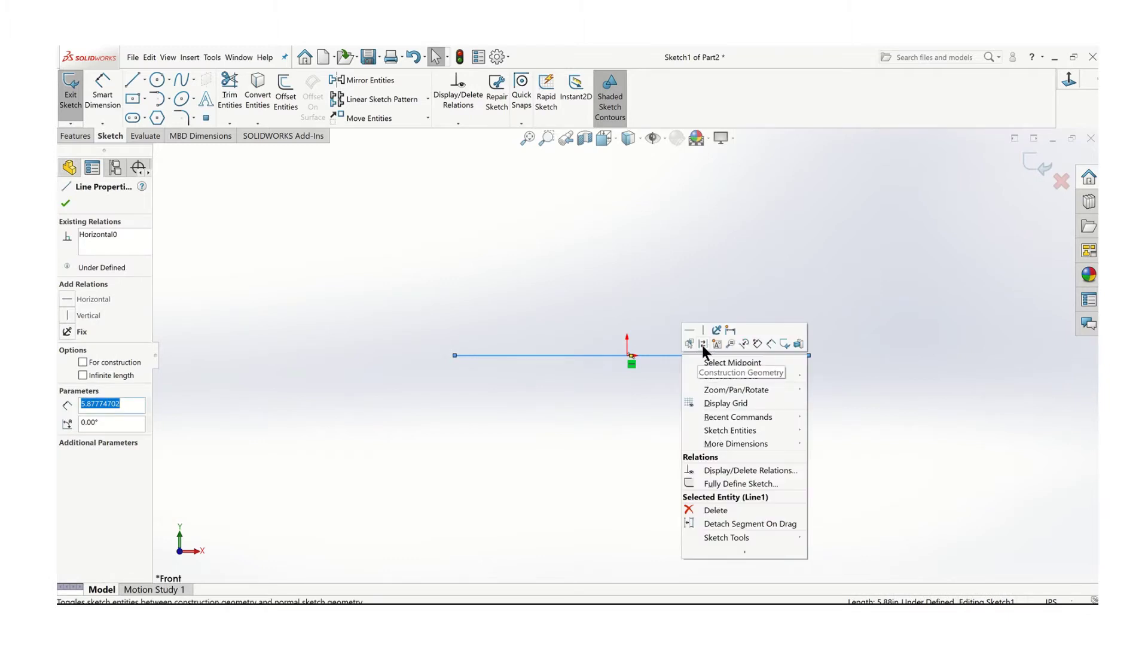
pyautogui.click(702, 344)
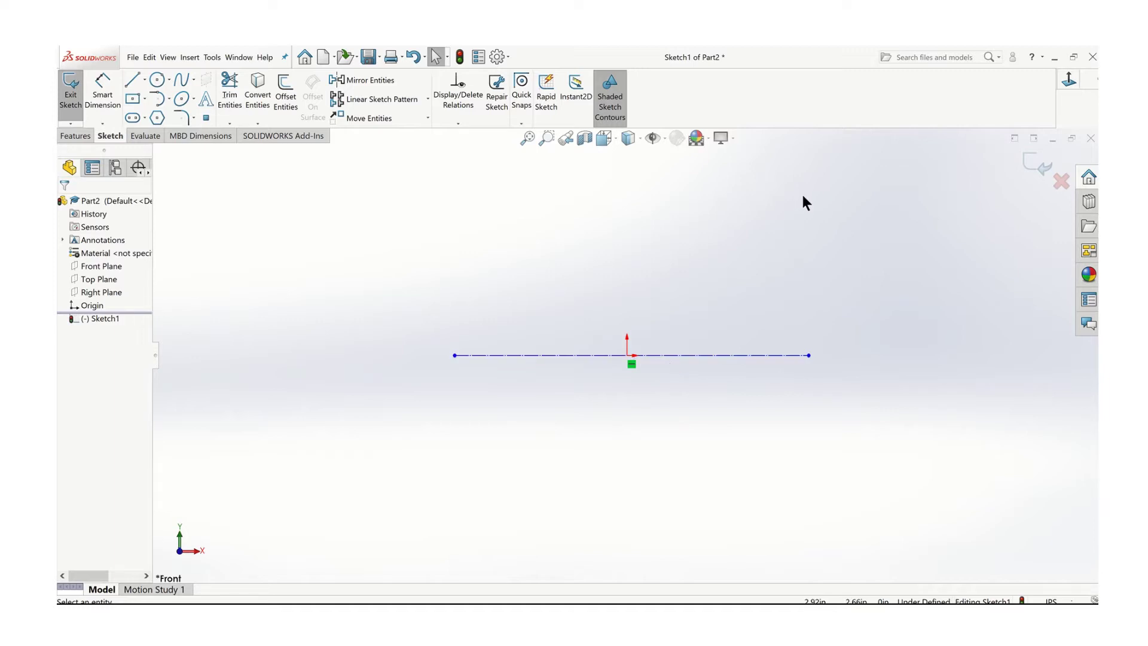
pyautogui.click(669, 356)
pyautogui.rightClick(668, 354)
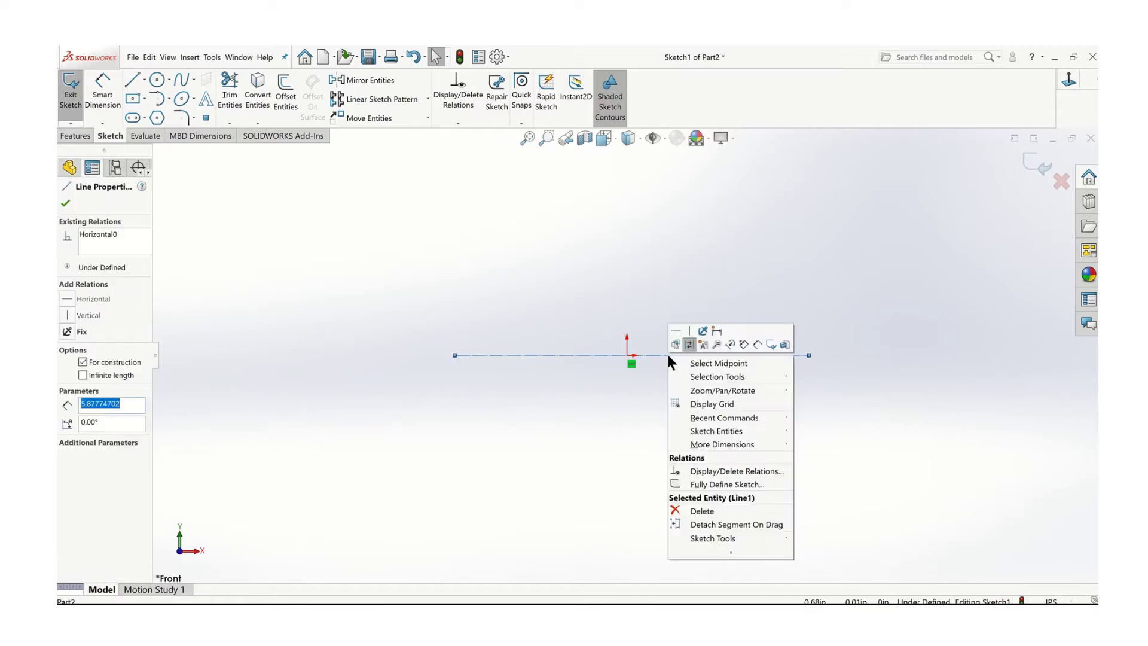
pyautogui.click(704, 332)
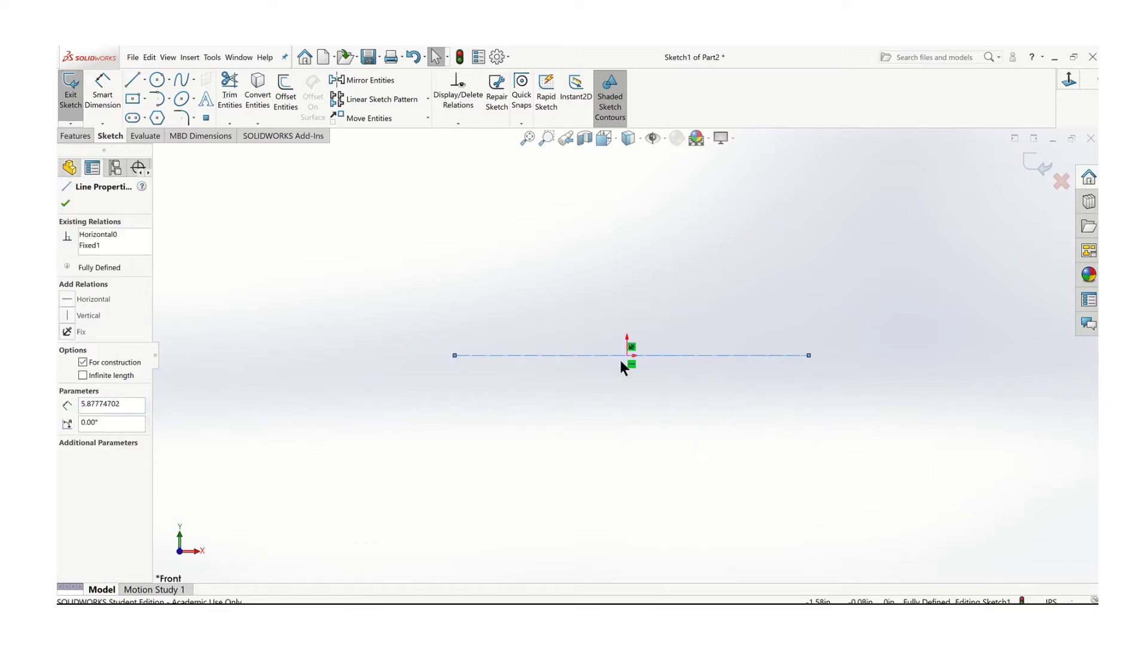
pyautogui.click(65, 202)
# Step: Sketch a closed eight-line stepped wheel profile above the construction line, with a straight vertical back edge about 4.37 in tall, and exit the sketch
pyautogui.scroll(2, 660, 371)
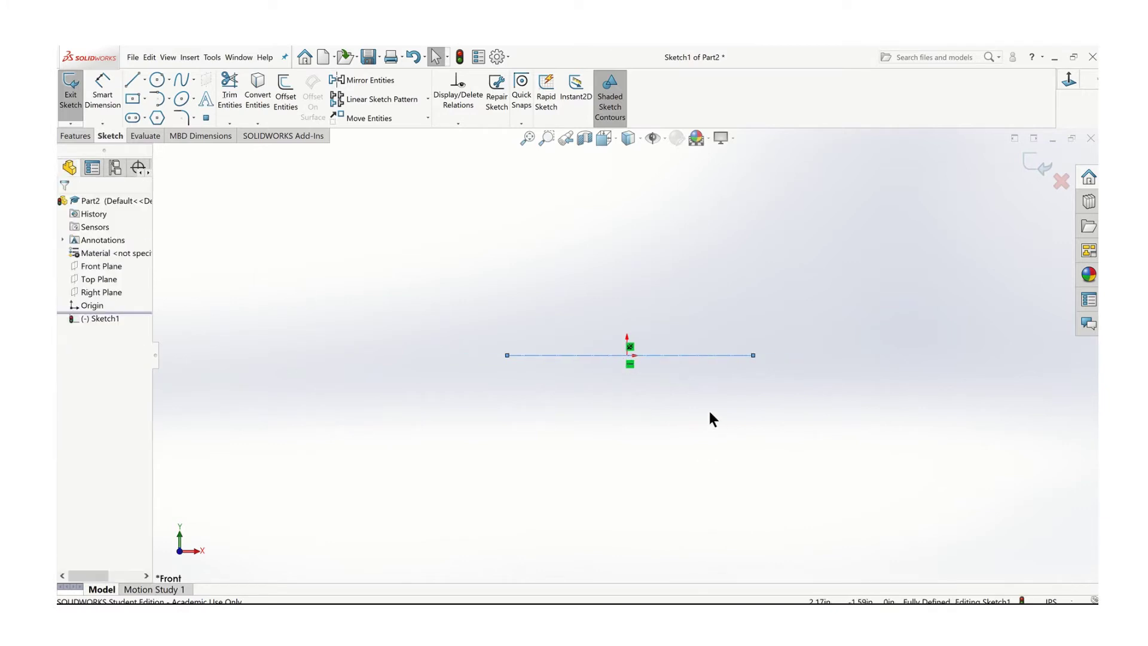
pyautogui.click(131, 80)
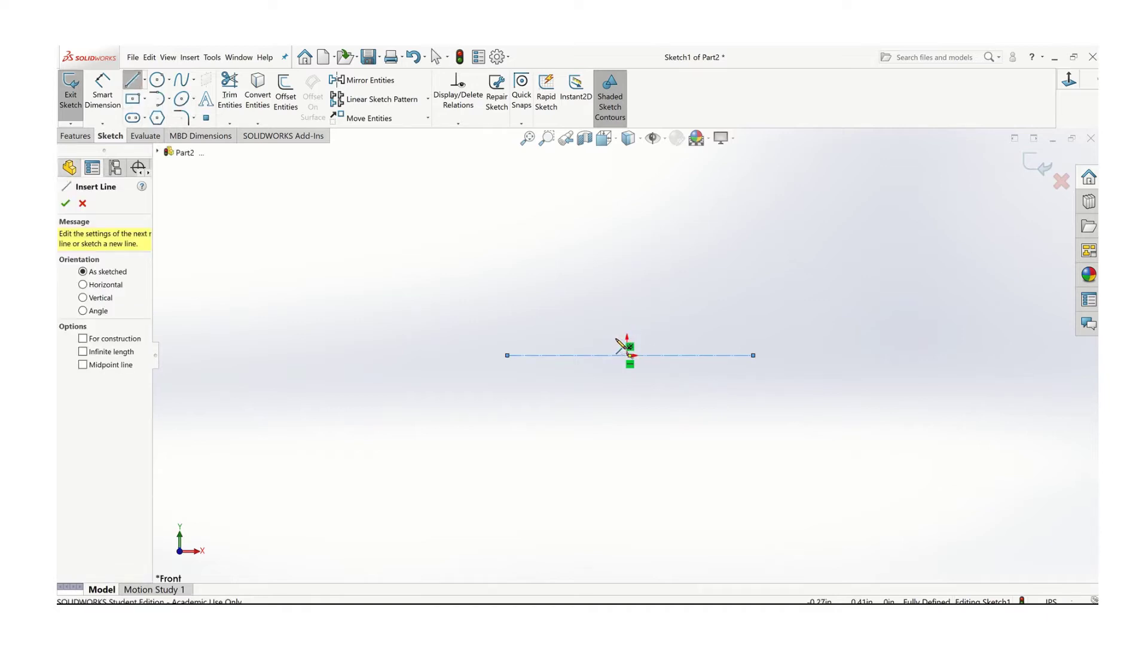
pyautogui.click(680, 351)
pyautogui.click(685, 340)
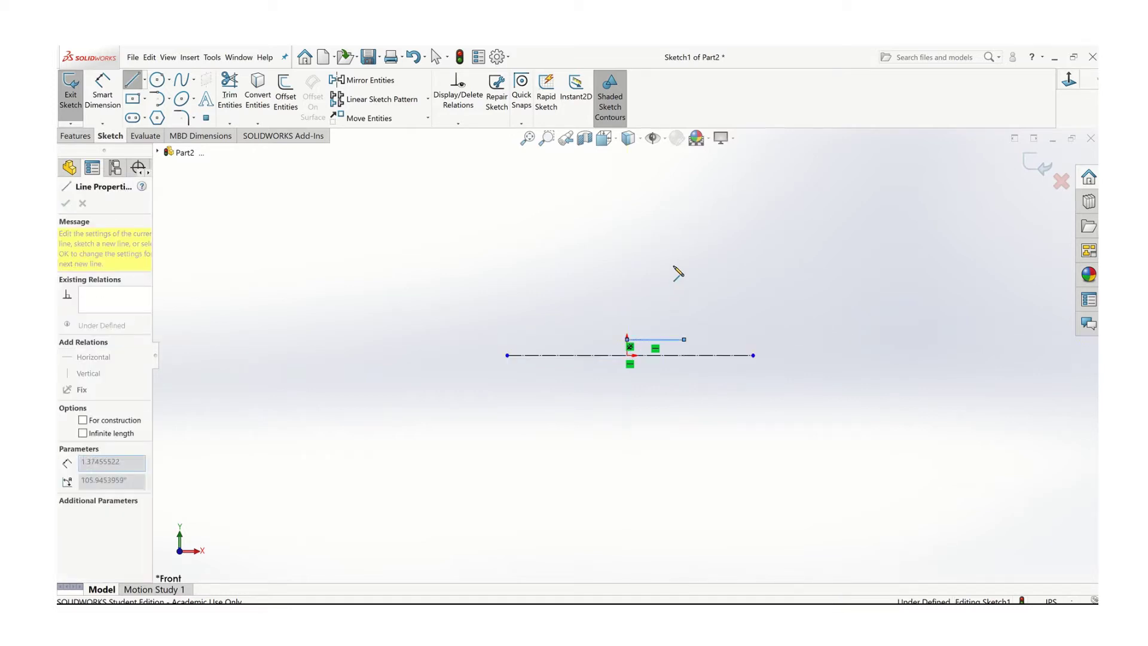
pyautogui.click(684, 280)
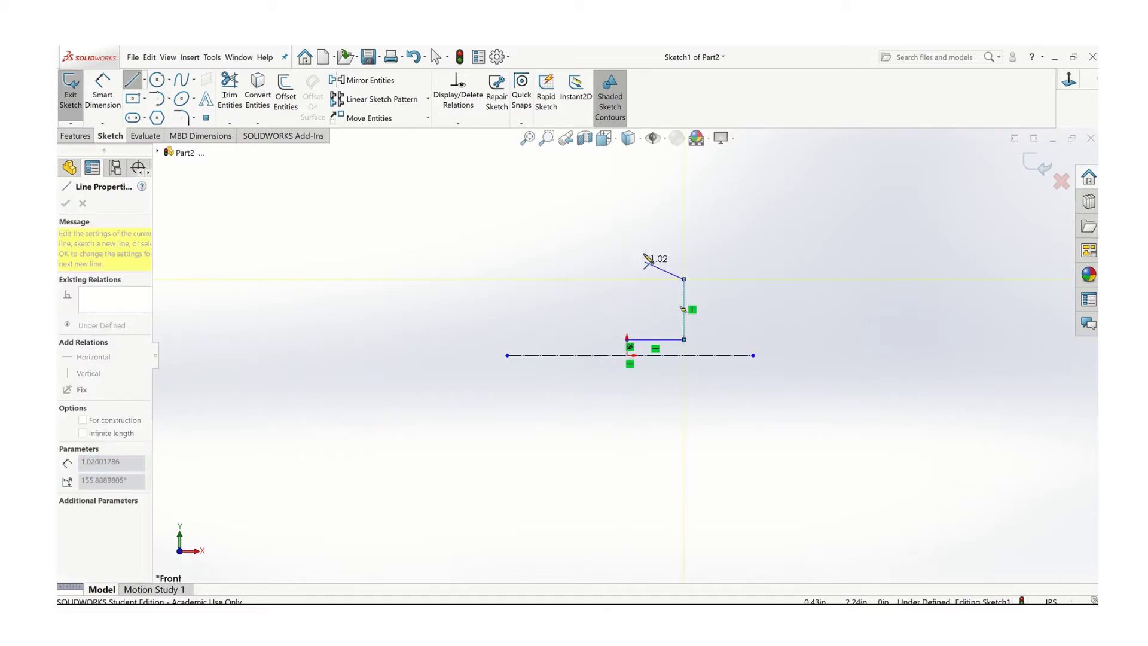
pyautogui.click(645, 262)
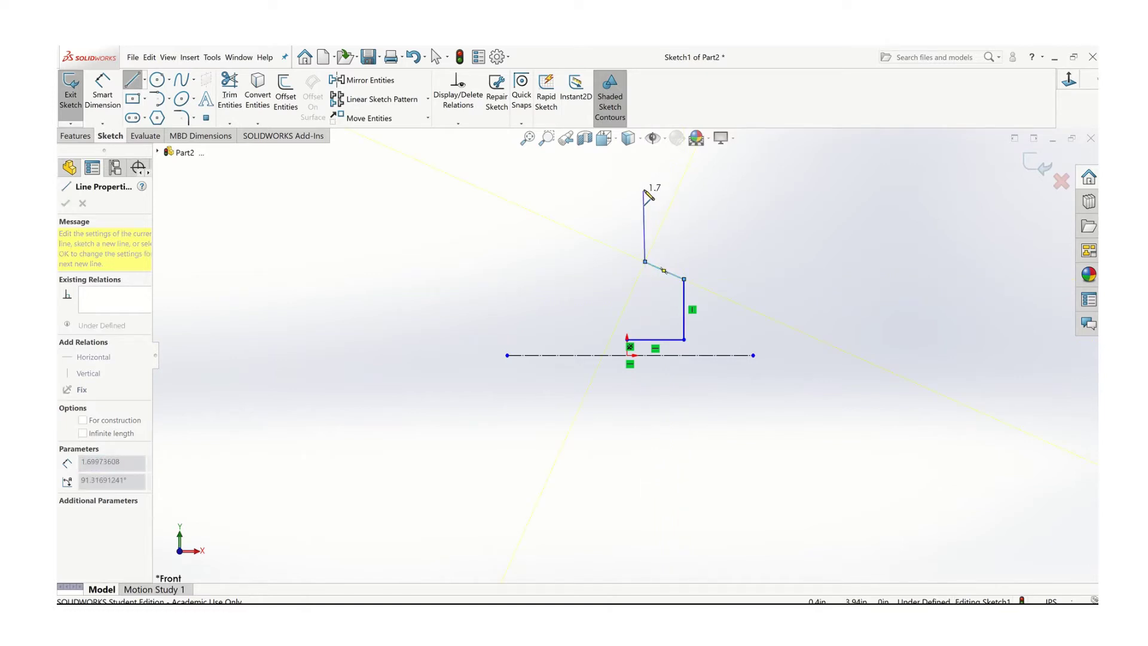
pyautogui.click(645, 190)
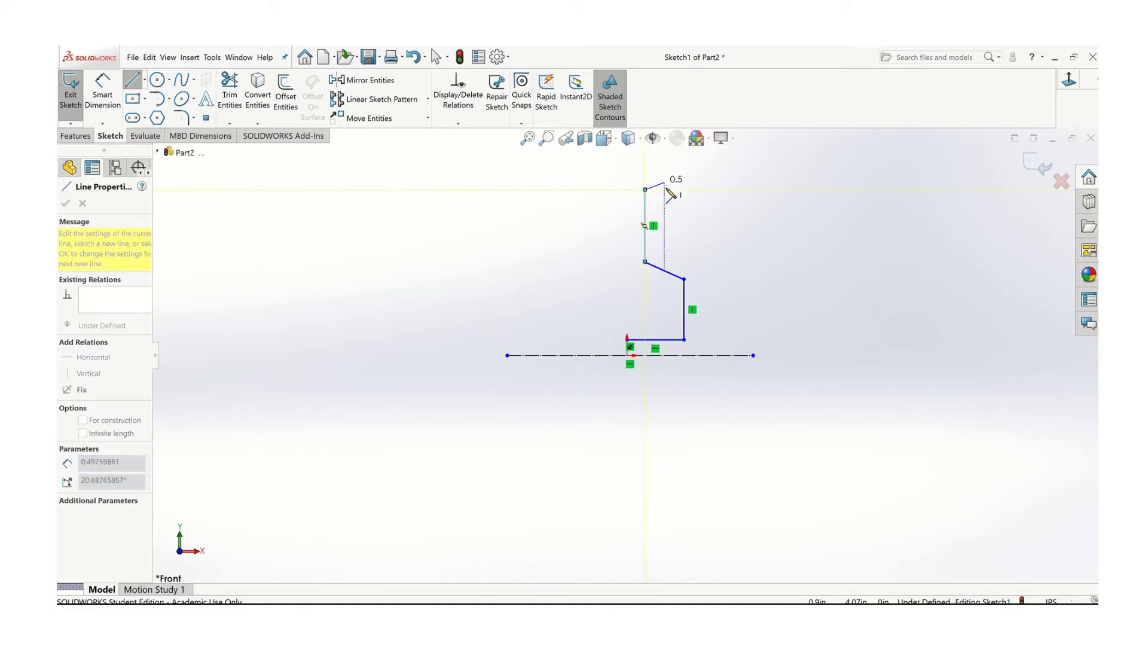
pyautogui.click(664, 189)
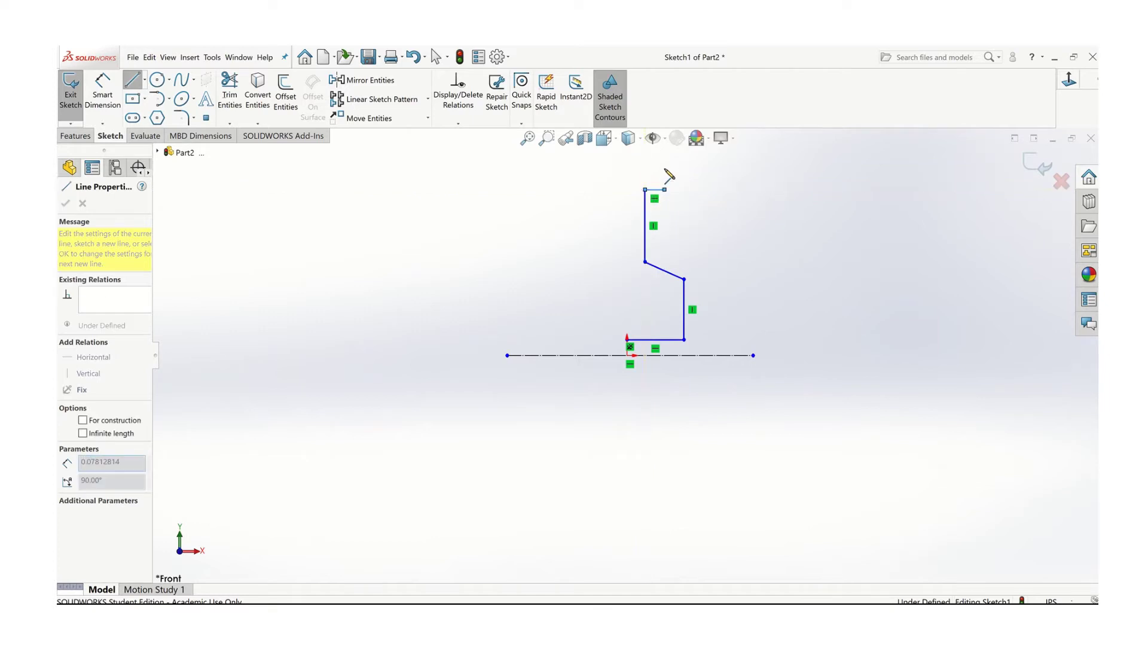
pyautogui.click(664, 169)
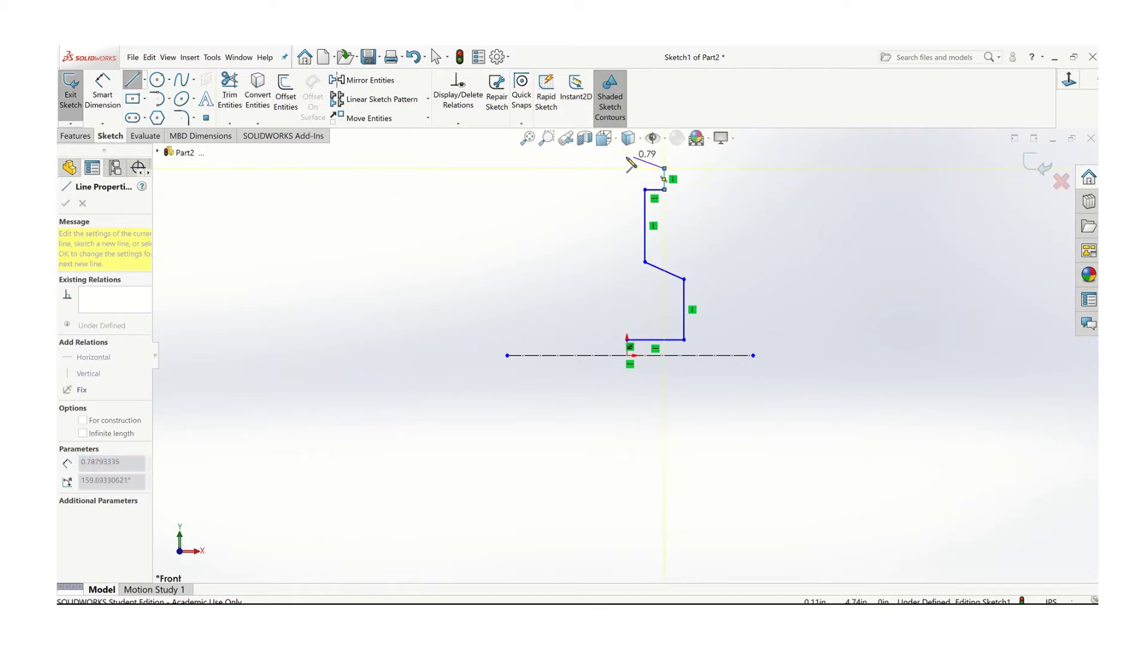
pyautogui.click(627, 156)
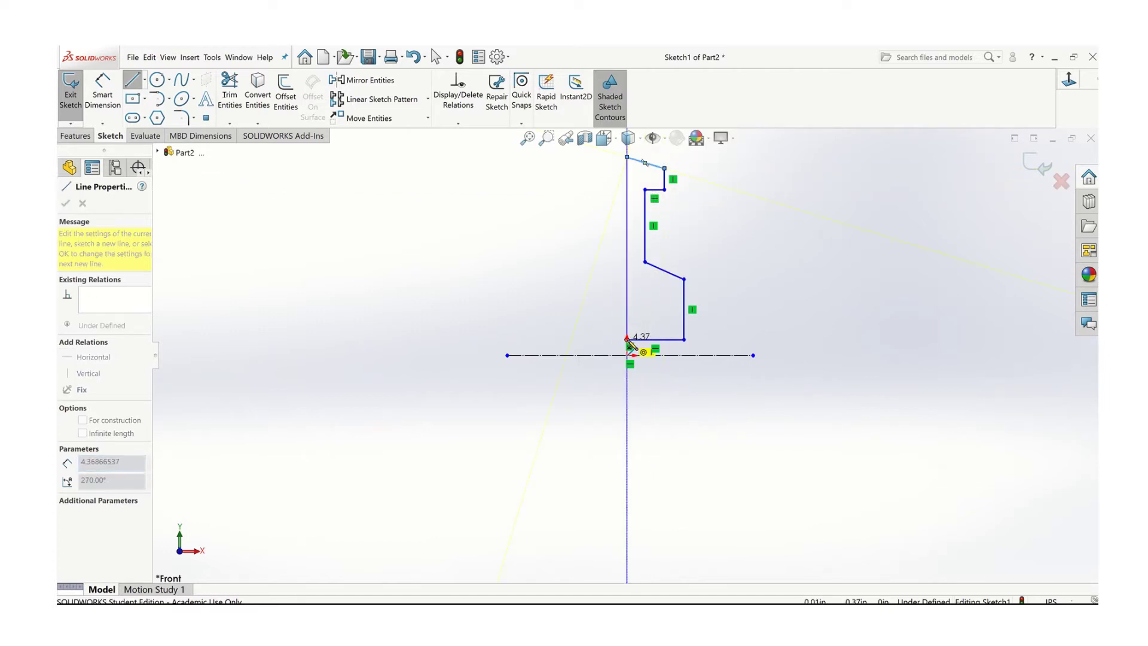
pyautogui.click(627, 339)
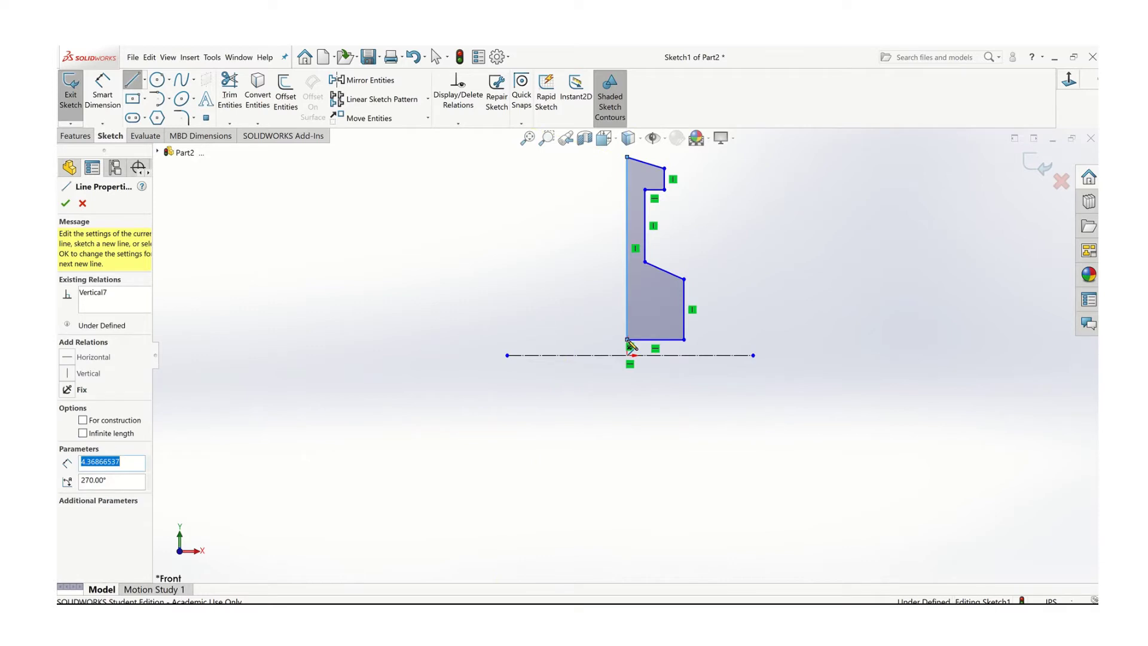
pyautogui.click(65, 204)
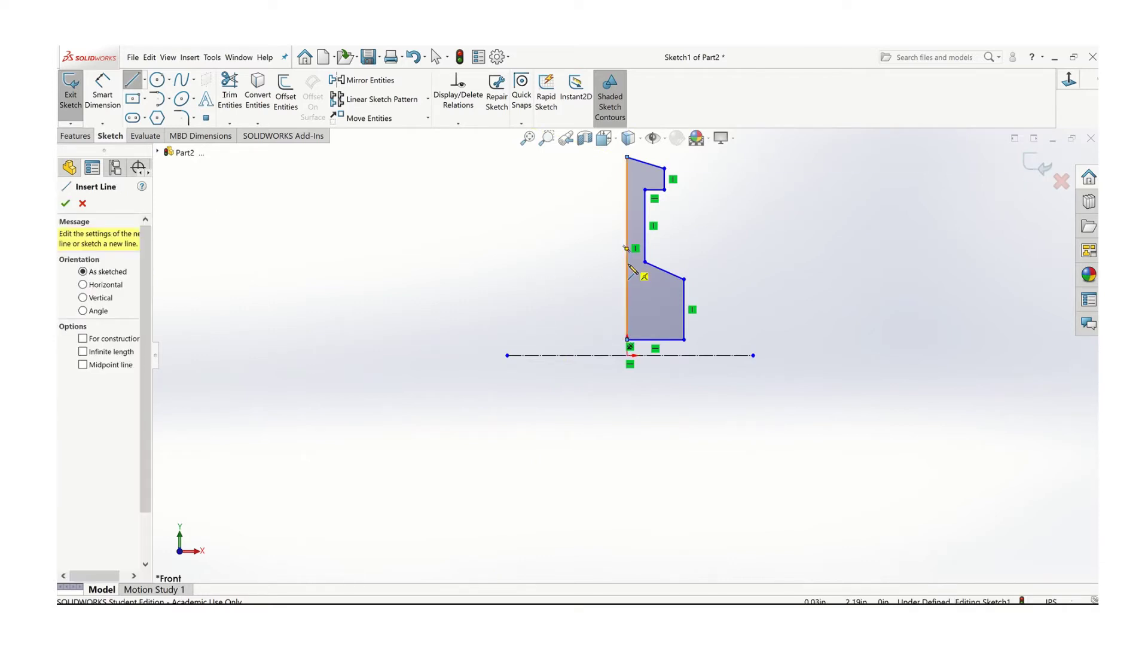
pyautogui.click(1037, 165)
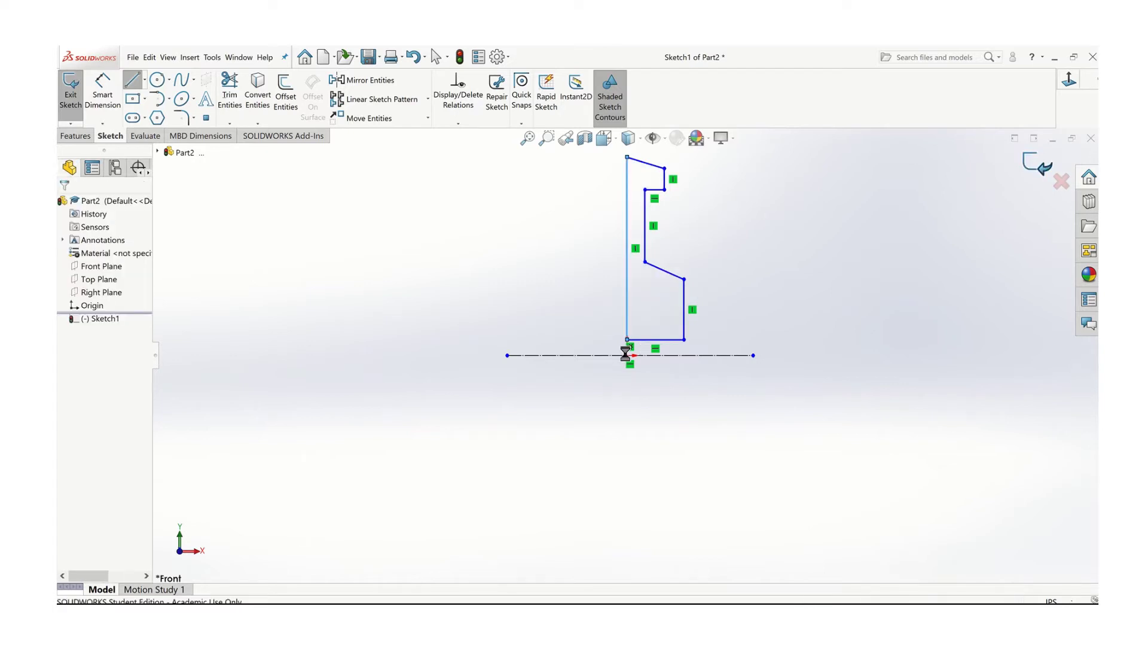
# Step: Revolve the stepped profile 360 degrees about the construction line with Revolved Boss/Base
pyautogui.moveTo(548, 353); pyautogui.dragTo(515, 359, button='middle')
pyautogui.click(478, 344)
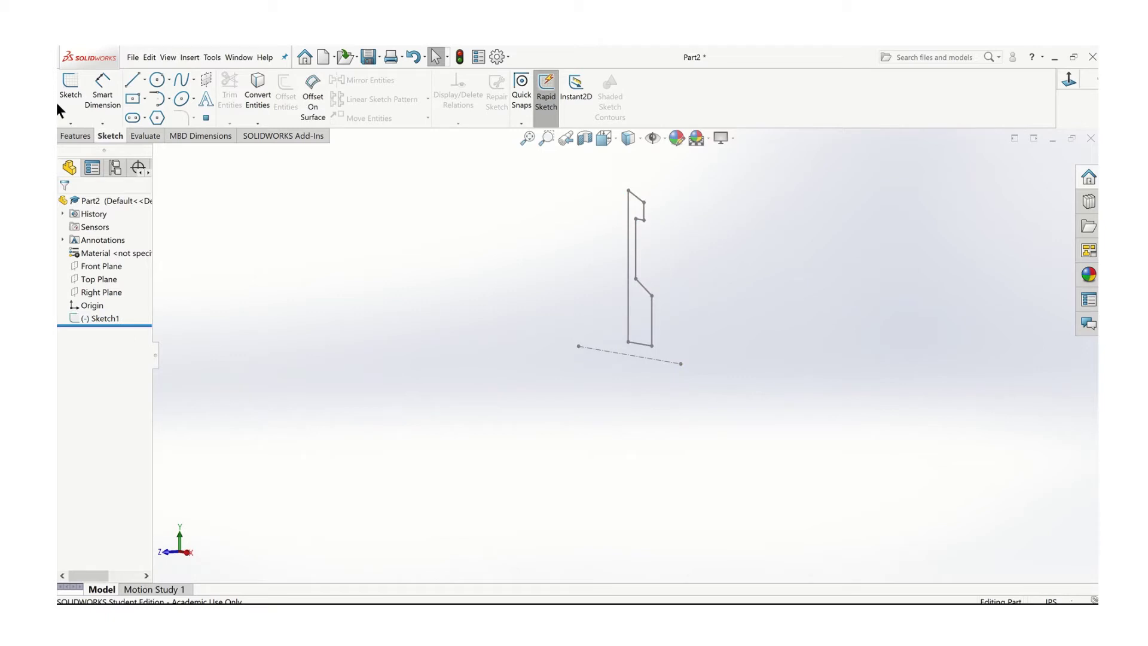
pyautogui.click(74, 135)
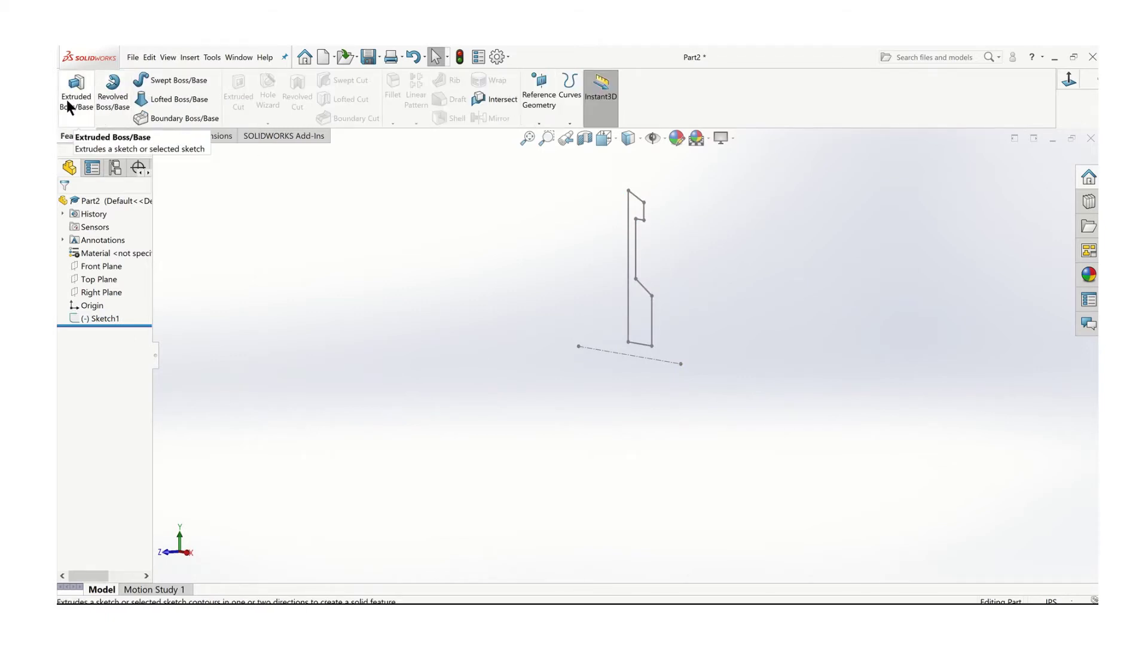
pyautogui.click(110, 99)
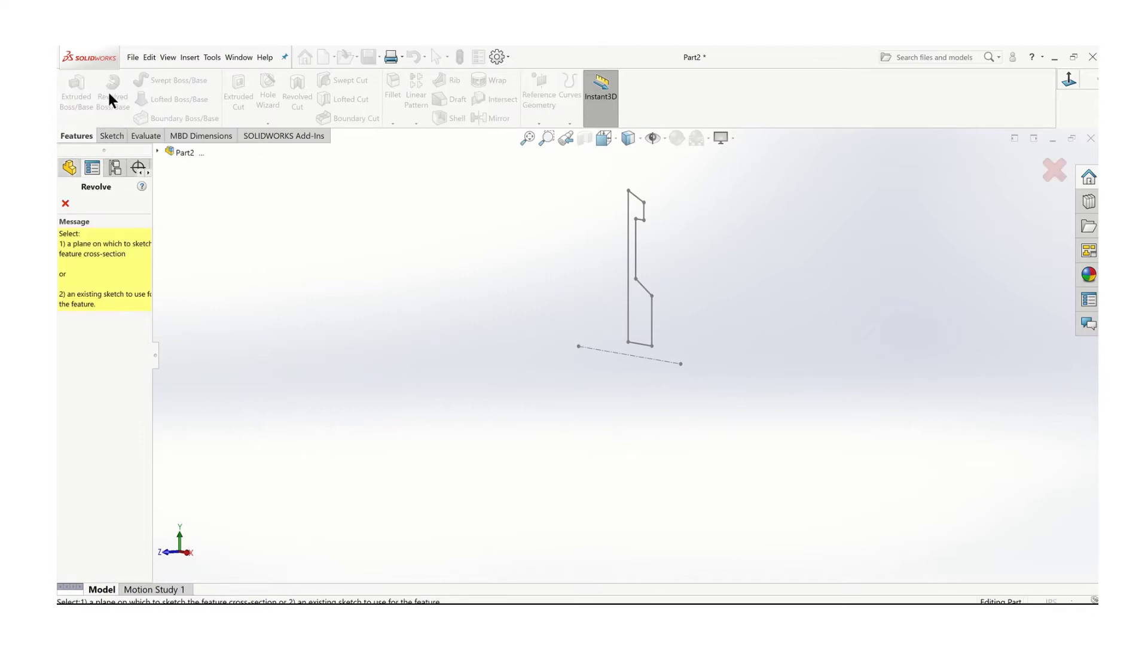
pyautogui.click(632, 357)
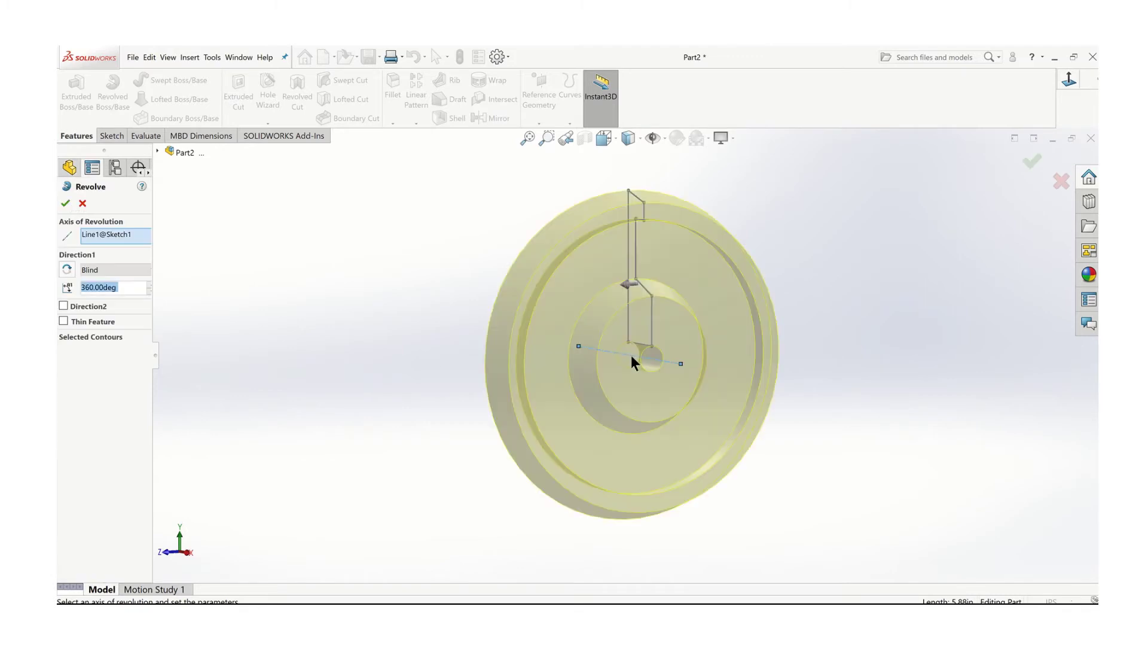
pyautogui.moveTo(371, 257); pyautogui.dragTo(384, 289, button='middle')
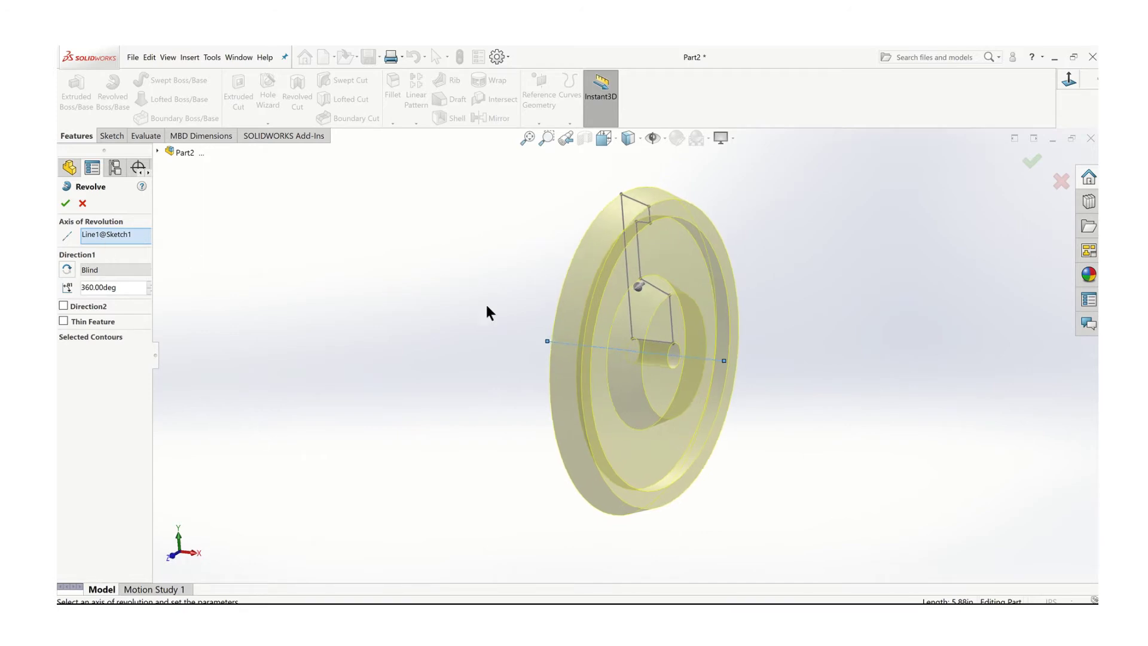
pyautogui.moveTo(479, 296); pyautogui.dragTo(520, 275, button='middle')
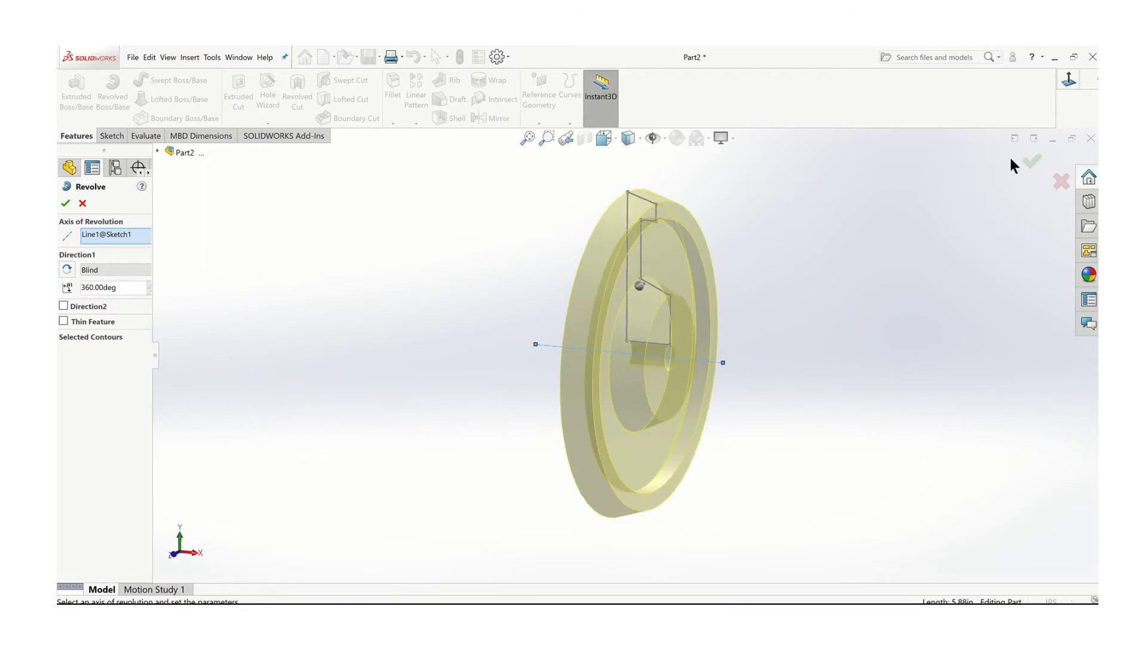
pyautogui.click(1034, 160)
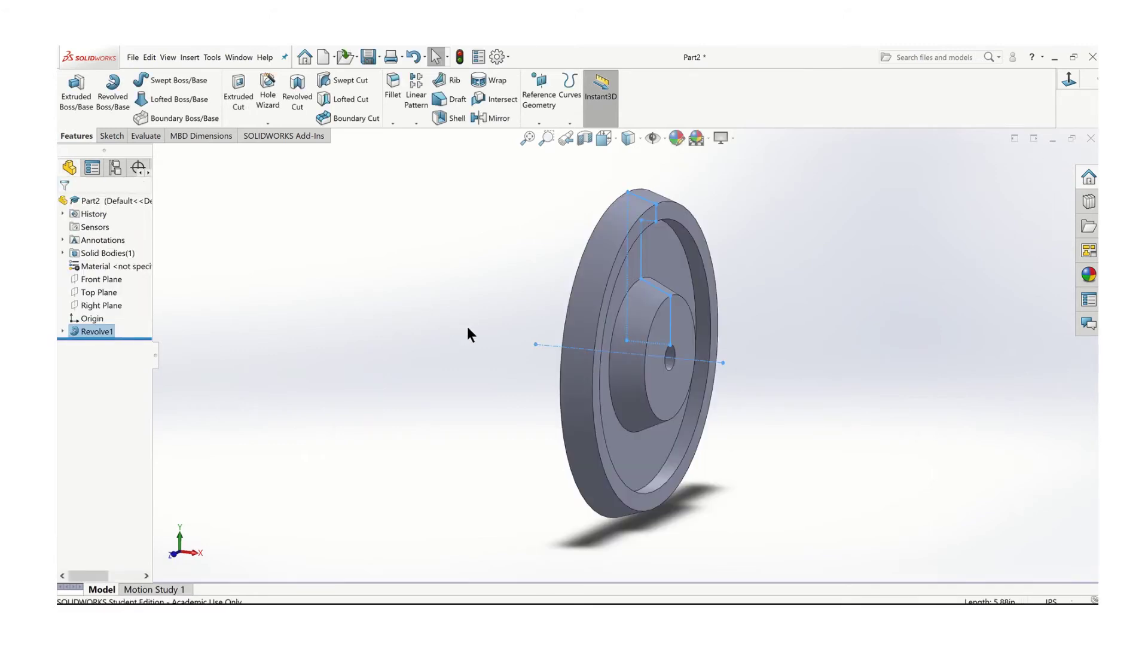
pyautogui.click(447, 266)
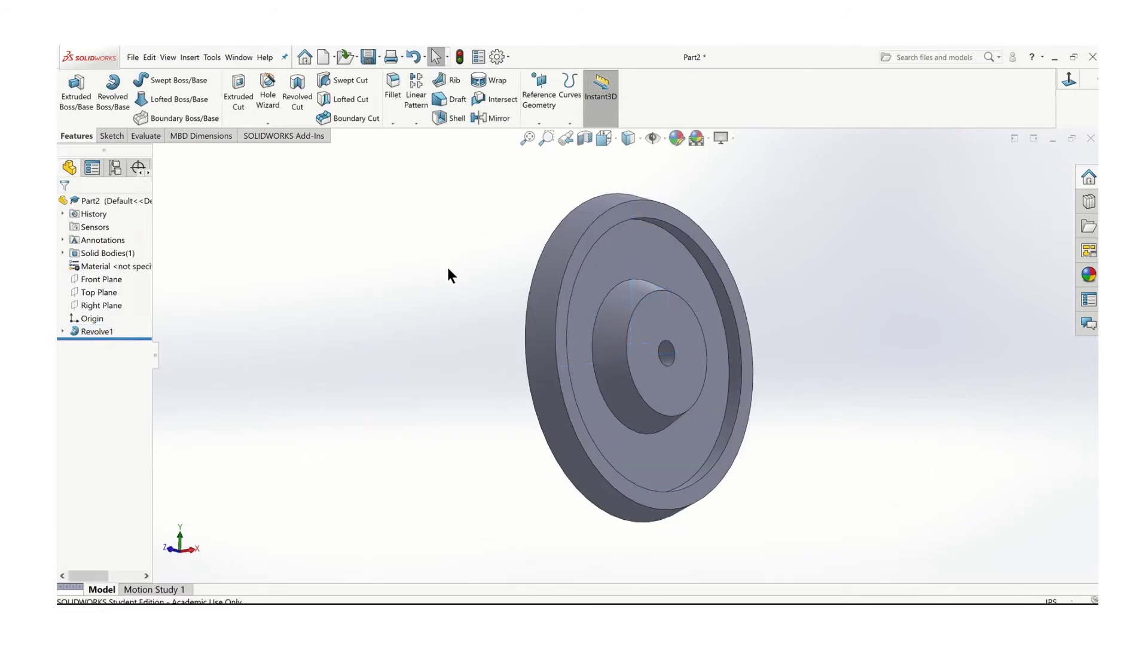
# Step: Open the profile sketch of the revolve feature for editing
pyautogui.moveTo(448, 267)
pyautogui.mouseDown(button='middle')
pyautogui.moveTo(520, 239)
pyautogui.moveTo(419, 290)
pyautogui.moveTo(451, 289)
pyautogui.moveTo(479, 235)
pyautogui.moveTo(467, 234)
pyautogui.mouseUp(button='middle')
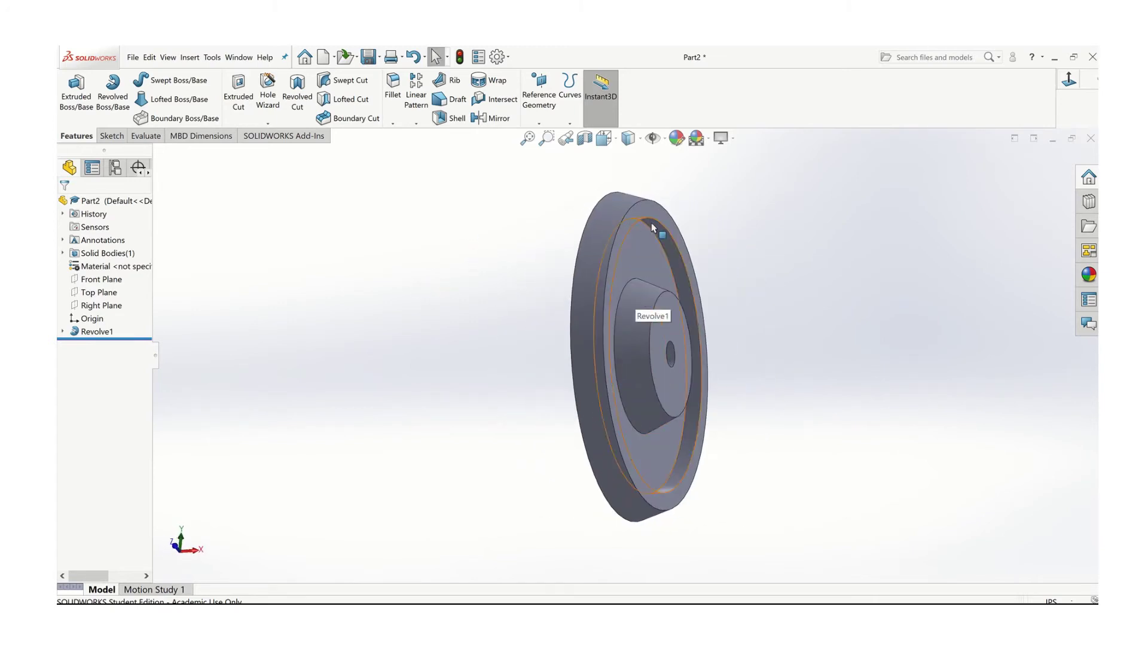
pyautogui.moveTo(422, 302); pyautogui.dragTo(480, 315, button='middle')
pyautogui.click(63, 331)
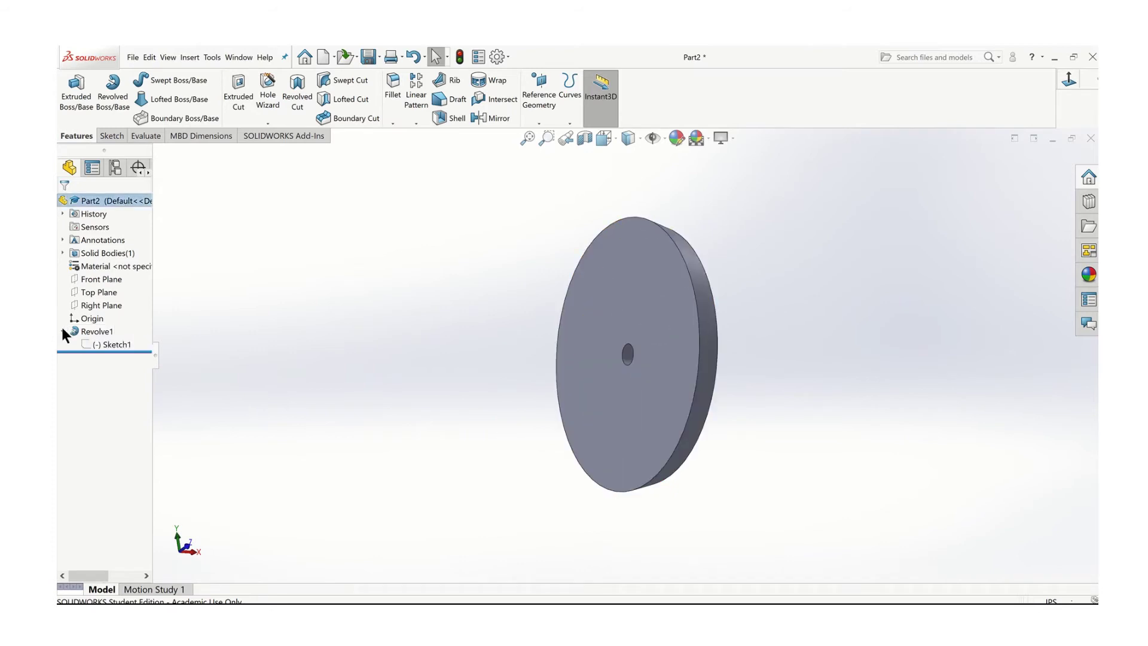
pyautogui.rightClick(91, 340)
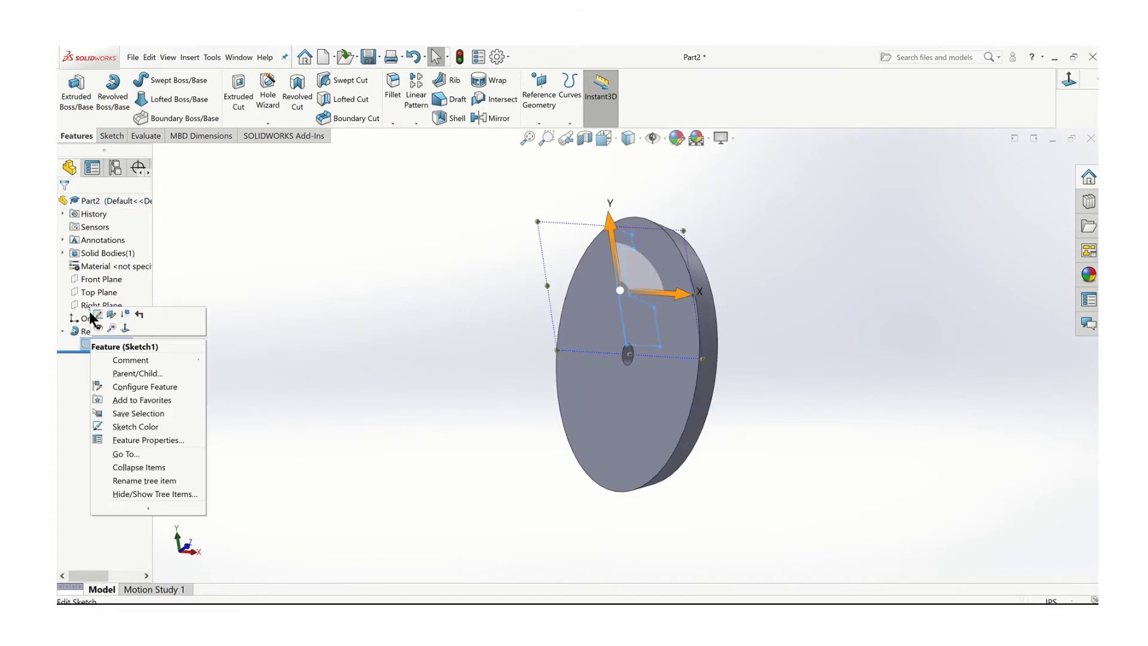
pyautogui.click(96, 317)
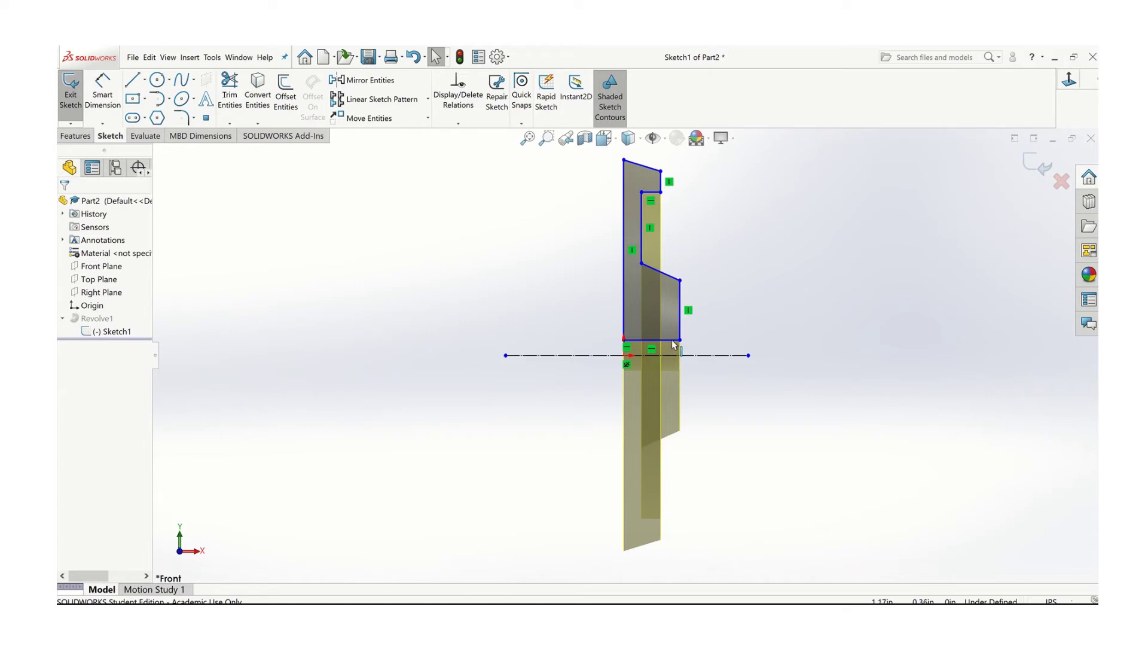
# Step: Dimension the length of the profile's lowest horizontal line, keeping its drawn size
pyautogui.click(102, 92)
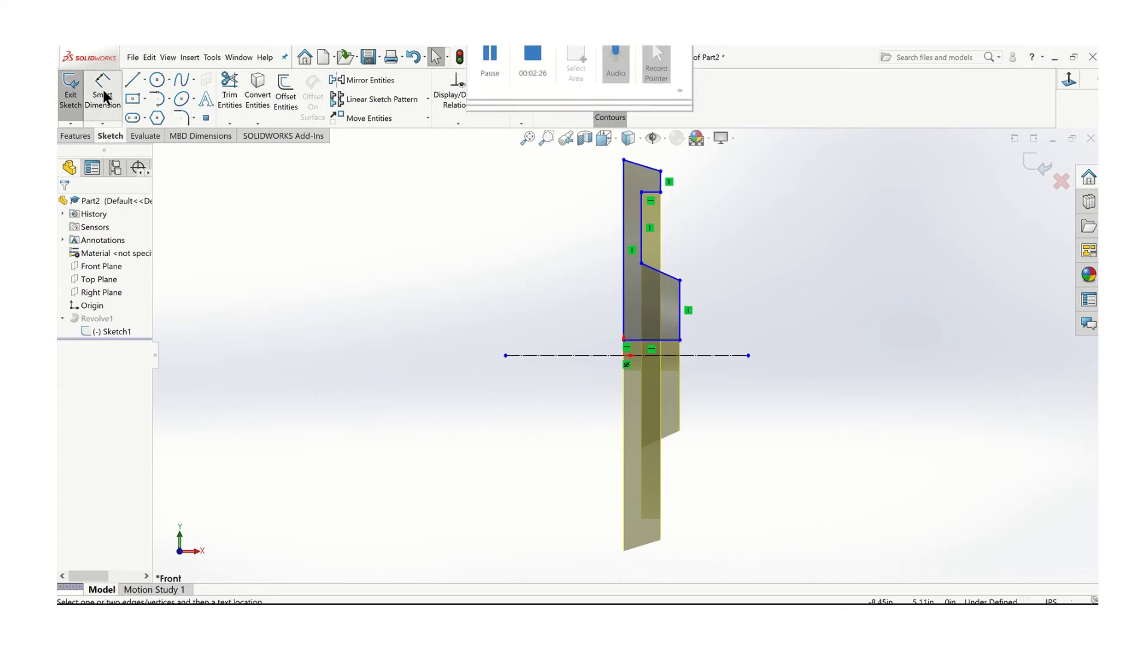
pyautogui.click(662, 344)
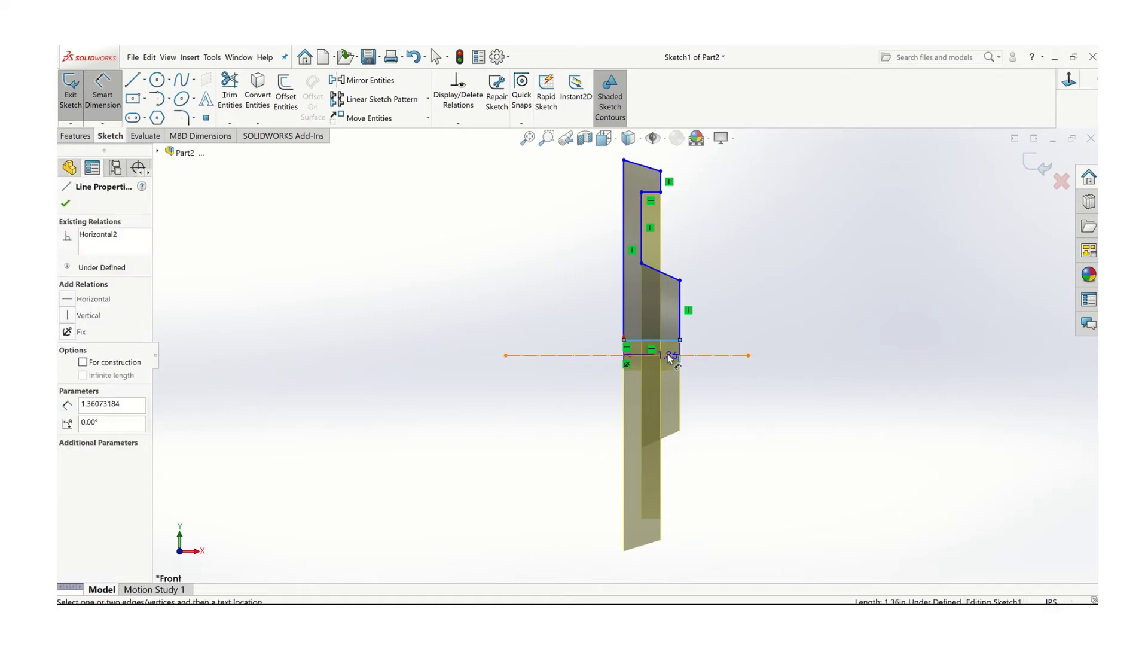
pyautogui.click(711, 400)
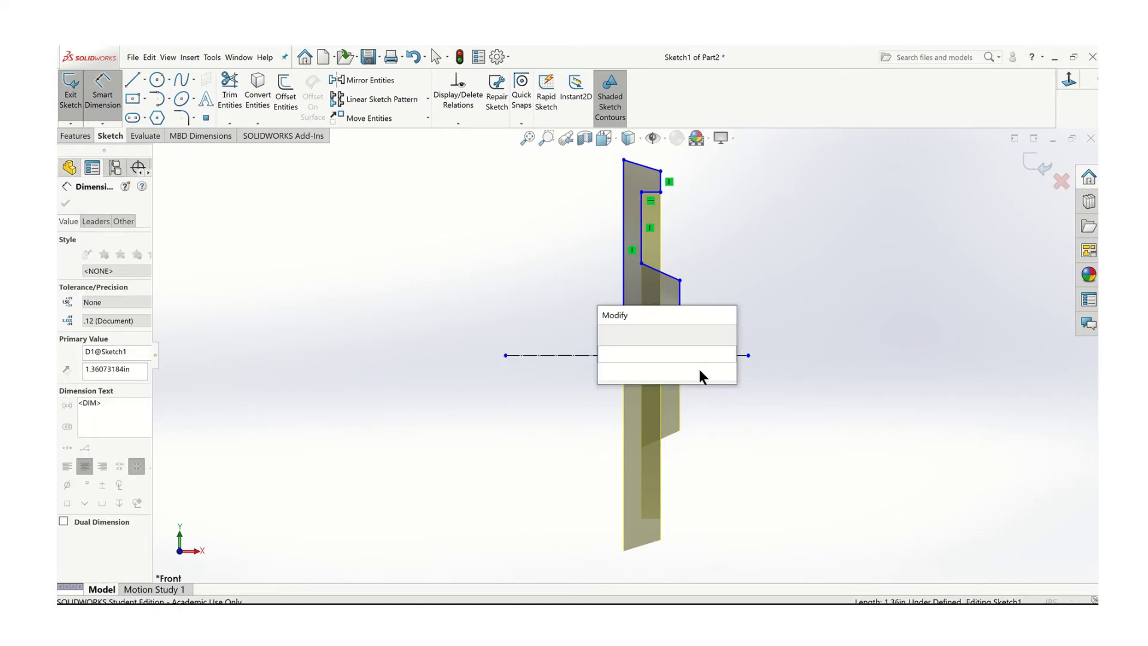
pyautogui.click(608, 334)
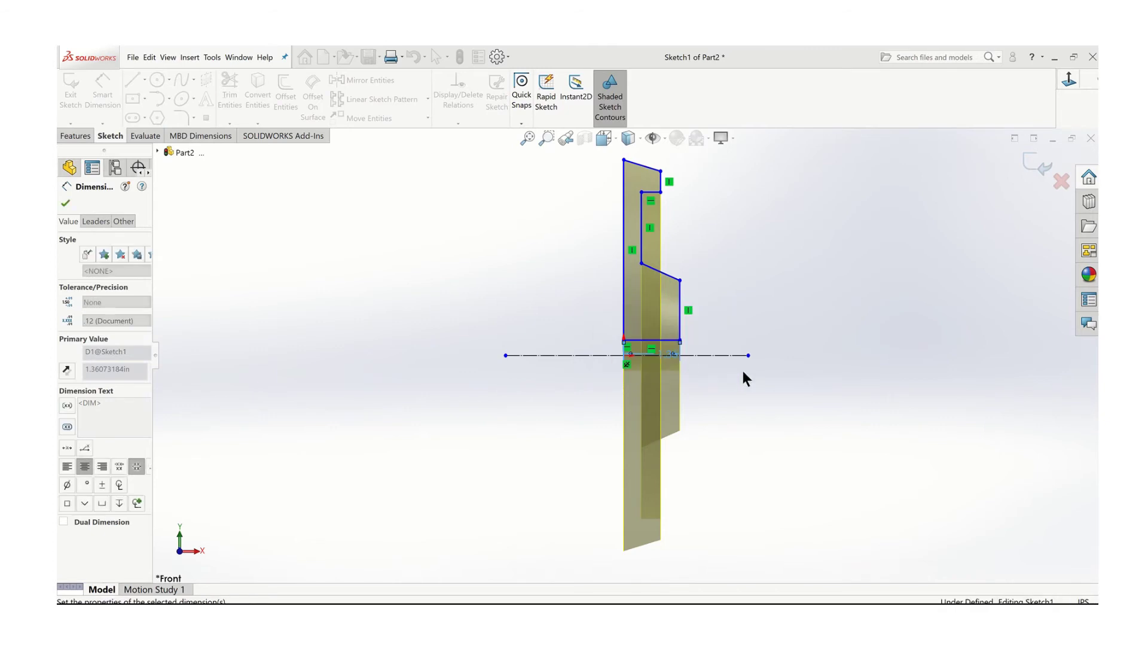
# Step: Dimension the profile's lowest horizontal line 0.75 in above the origin and exit the sketch to rebuild the wheel
pyautogui.scroll(-3, 743, 379)
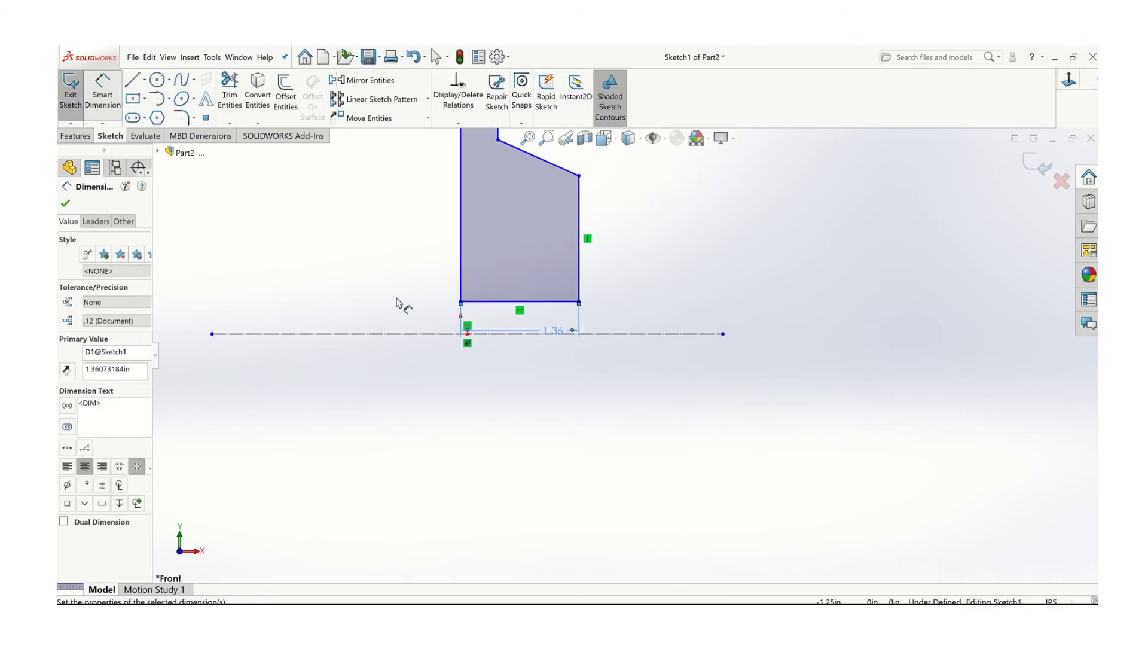
pyautogui.click(461, 333)
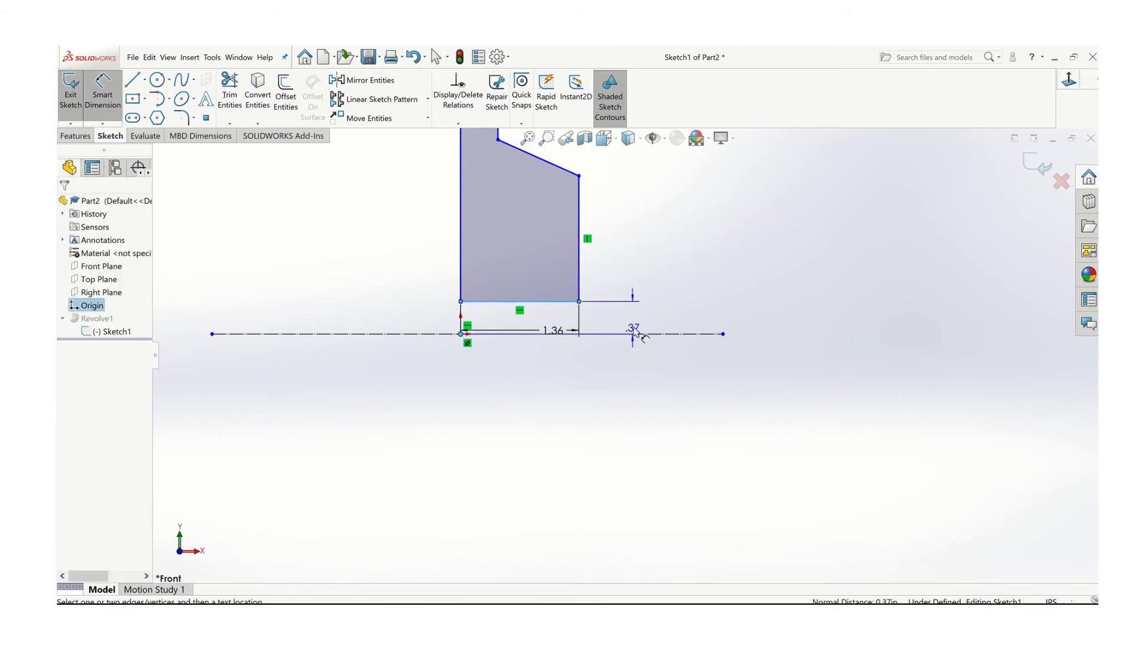
pyautogui.click(639, 322)
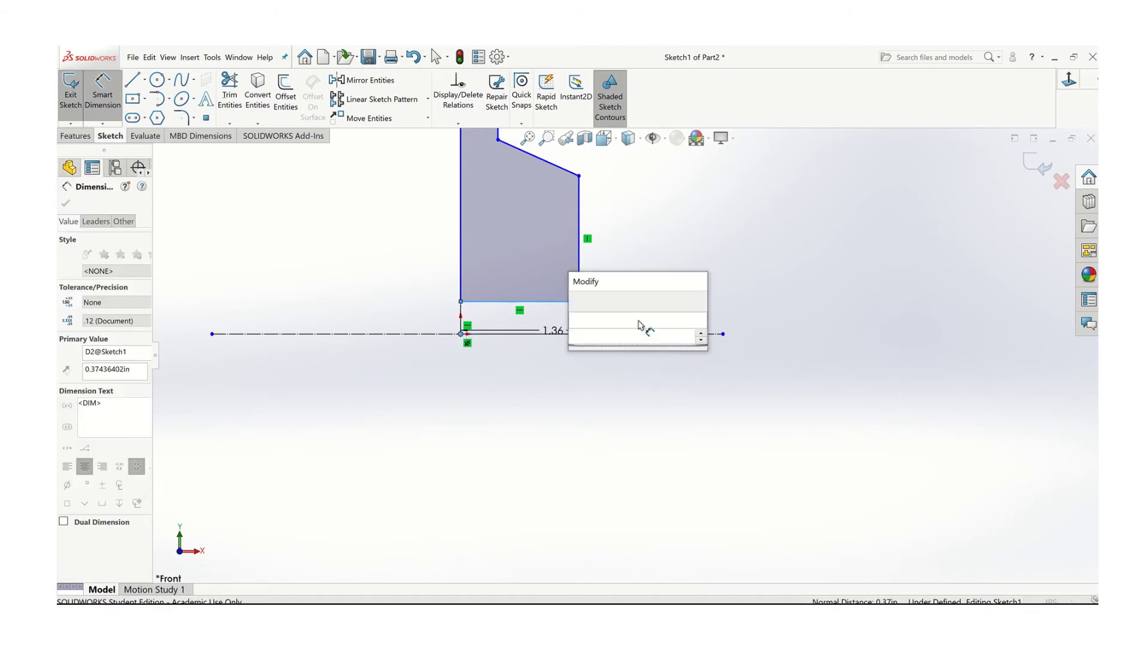
pyautogui.press('Return')
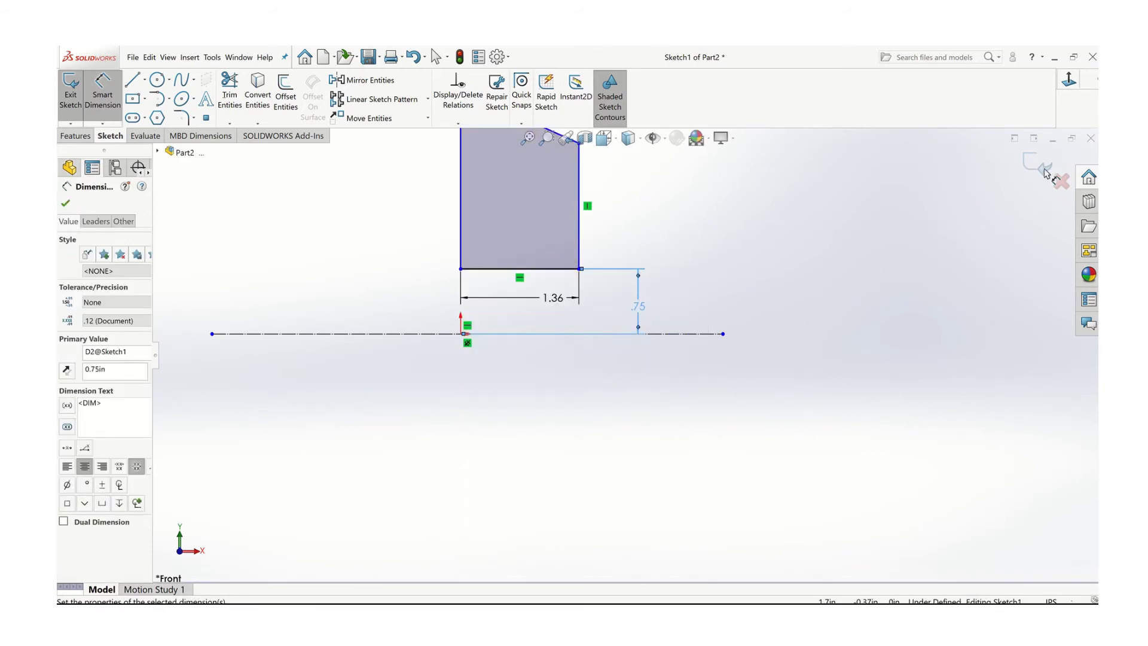
pyautogui.press('Escape')
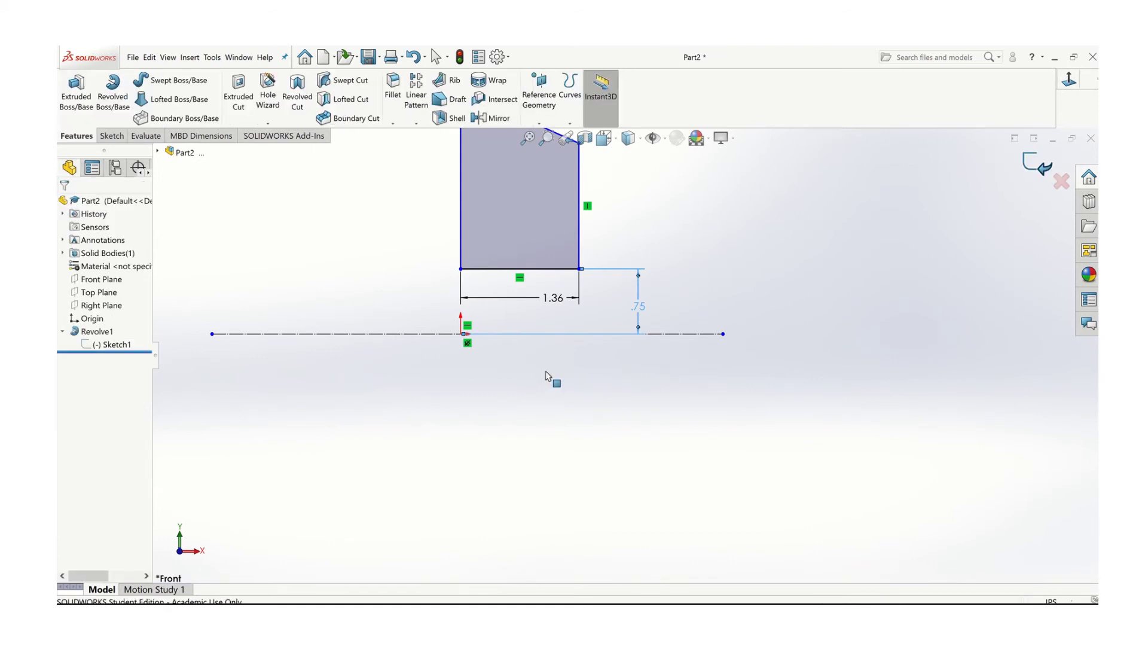
pyautogui.scroll(2, 648, 377)
pyautogui.moveTo(635, 379); pyautogui.dragTo(682, 380, button='middle')
pyautogui.scroll(6, 620, 386)
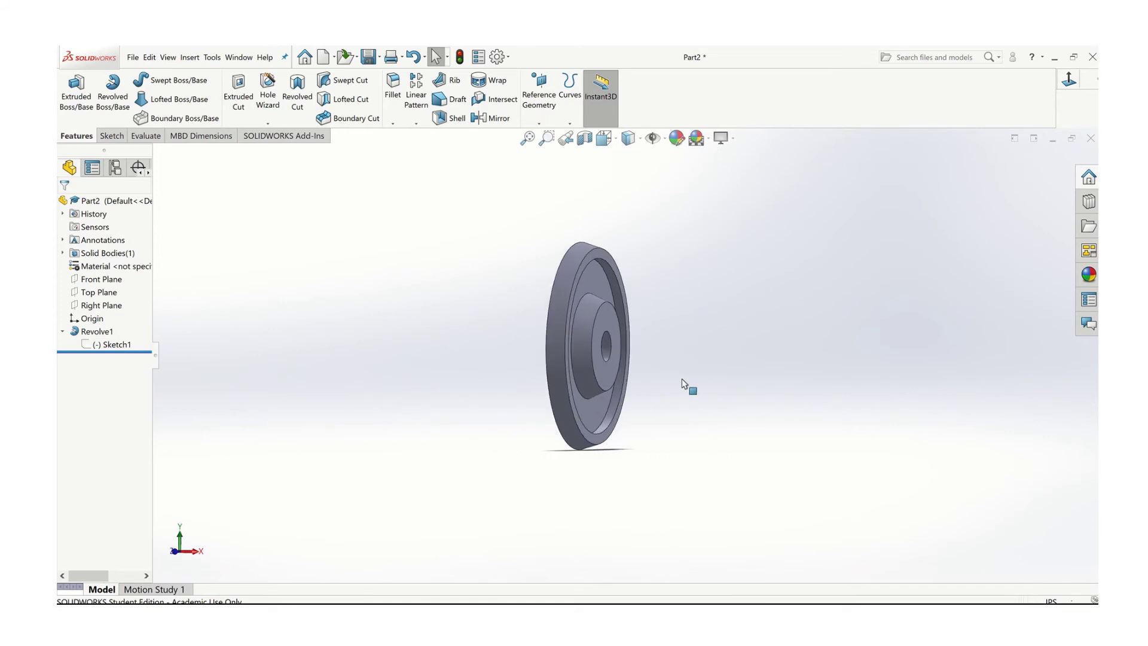
# Step: Create a new part document from the ANSI PART template and start a sketch on the Front Plane
pyautogui.click(136, 61)
pyautogui.click(146, 78)
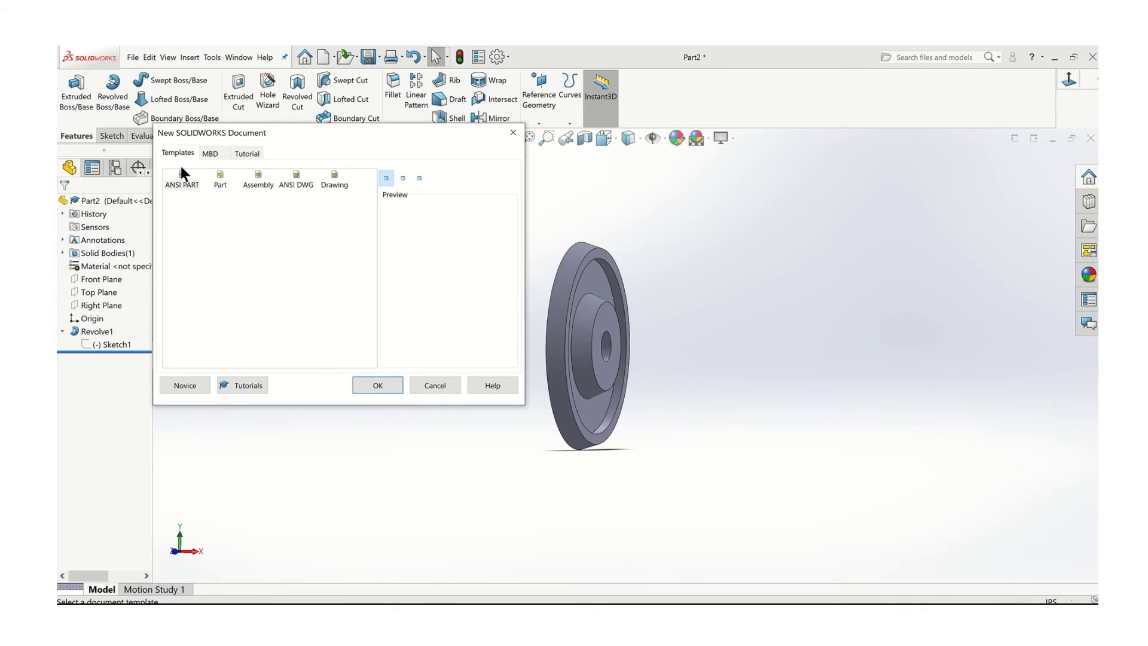
pyautogui.click(378, 385)
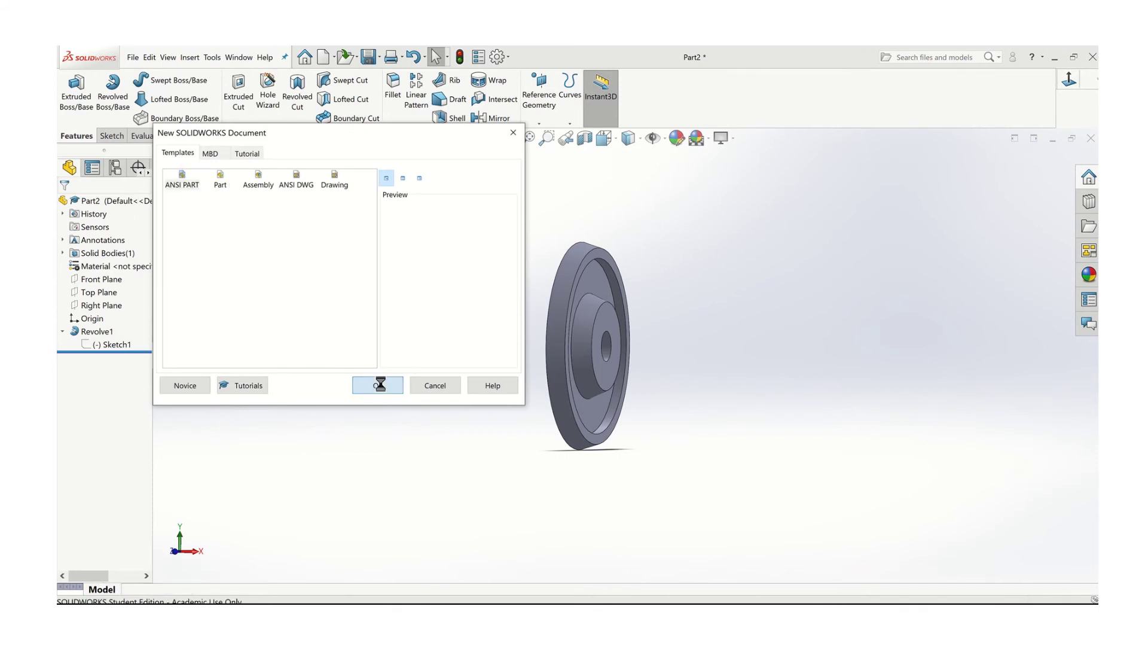
pyautogui.click(111, 136)
pyautogui.click(77, 92)
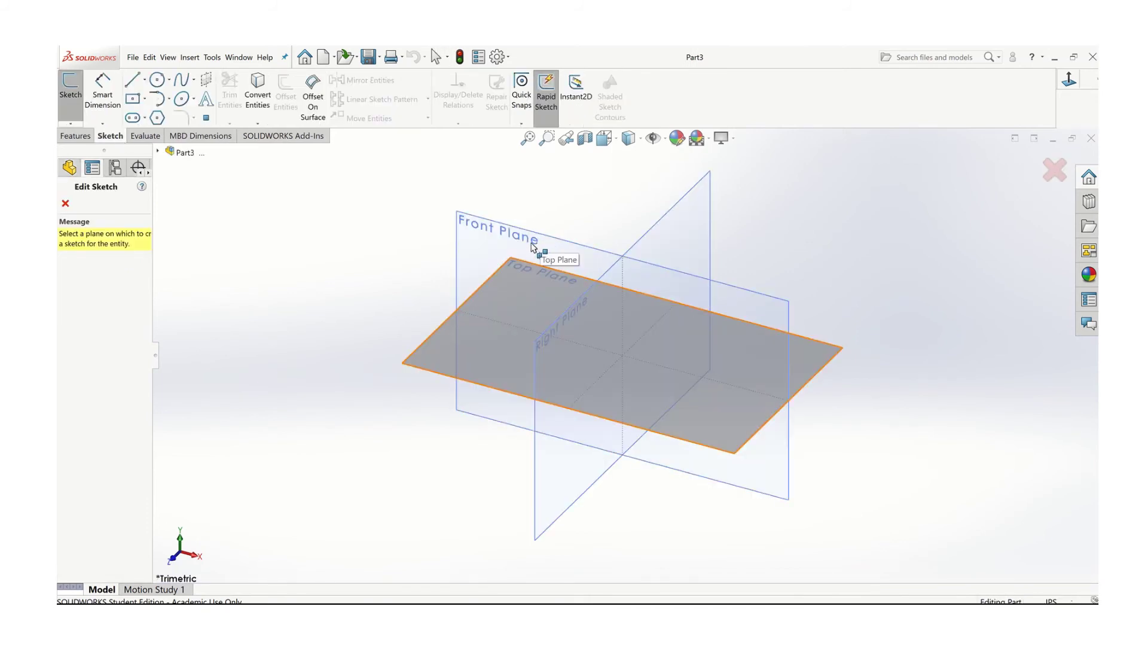
pyautogui.click(471, 224)
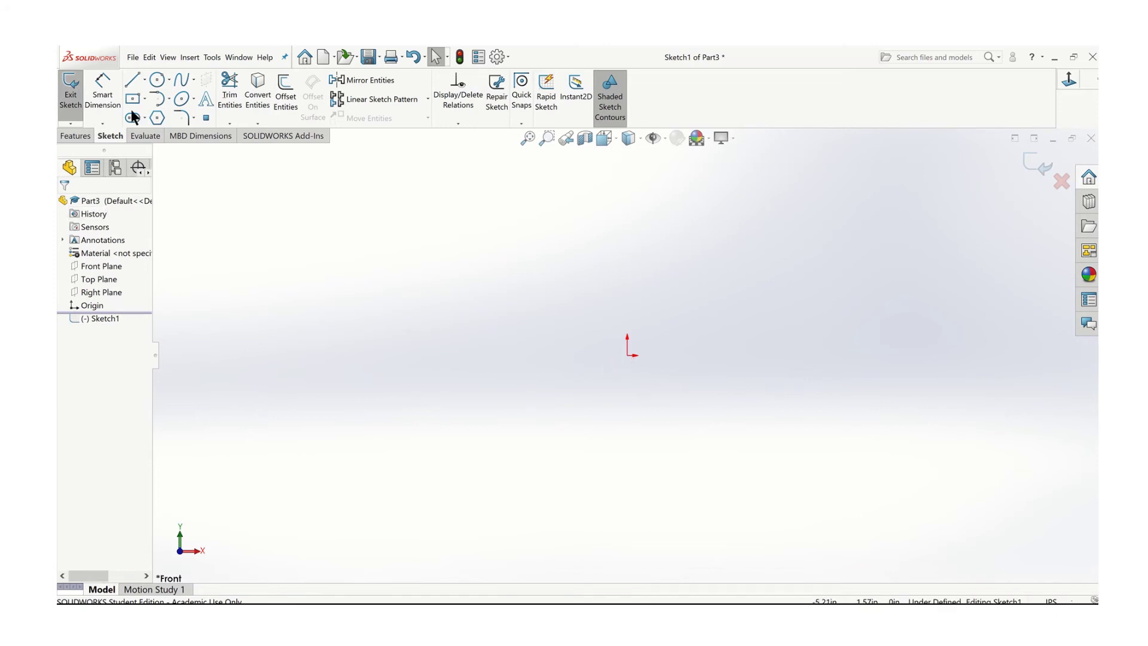
# Step: Sketch a horizontal line about 4.86 in long running through the origin
pyautogui.click(141, 76)
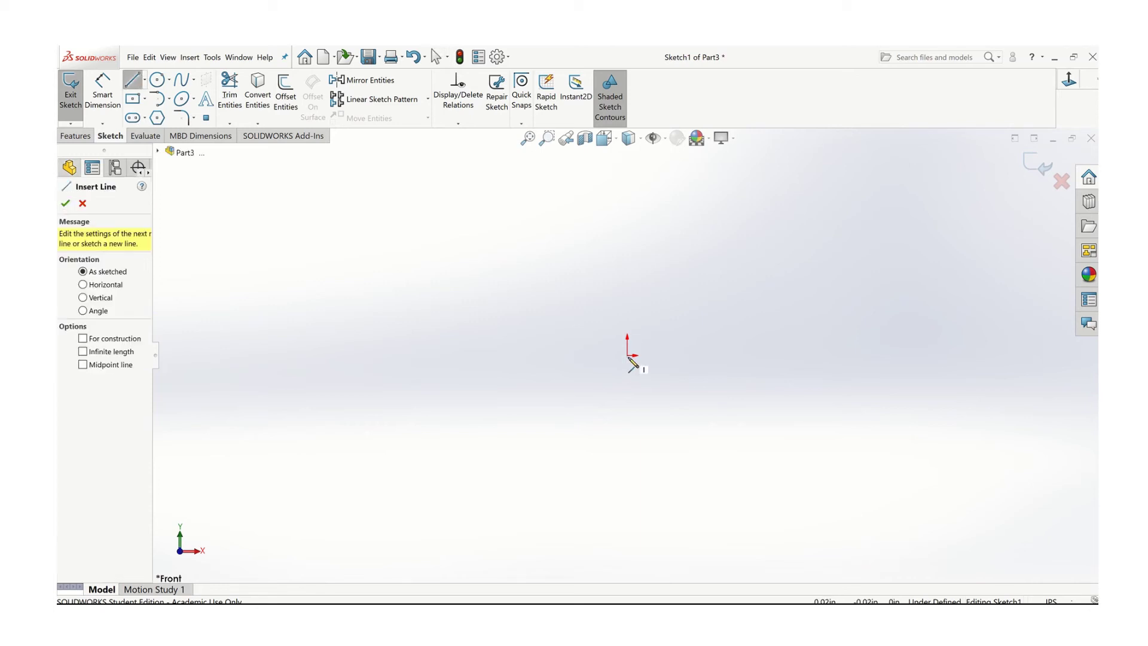
pyautogui.click(456, 356)
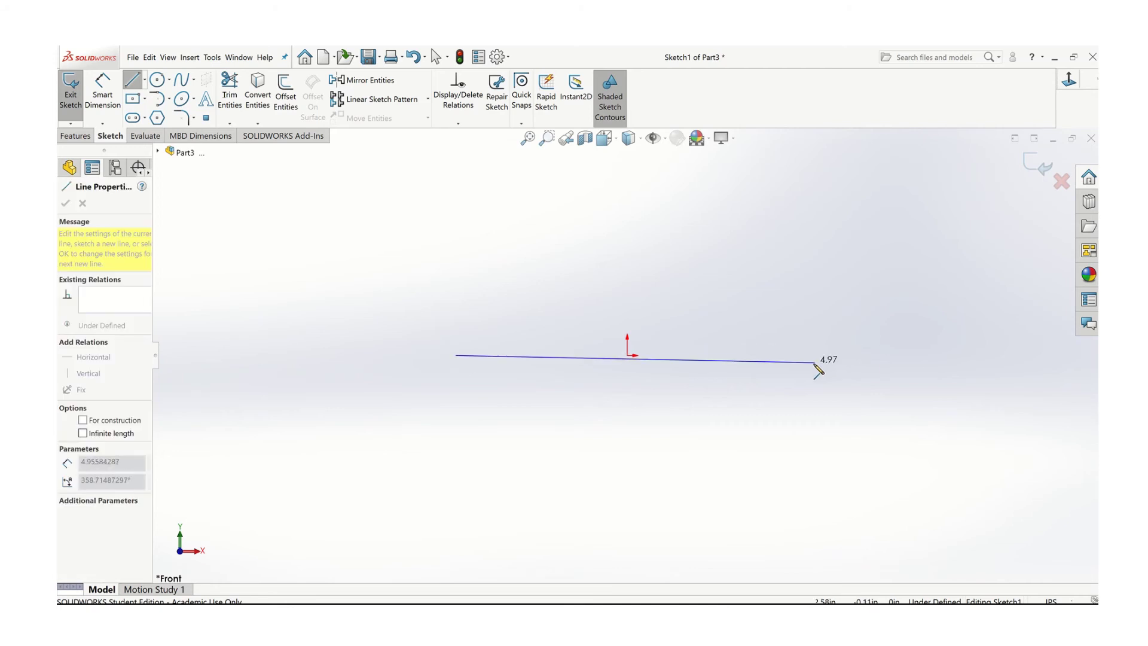
pyautogui.click(808, 356)
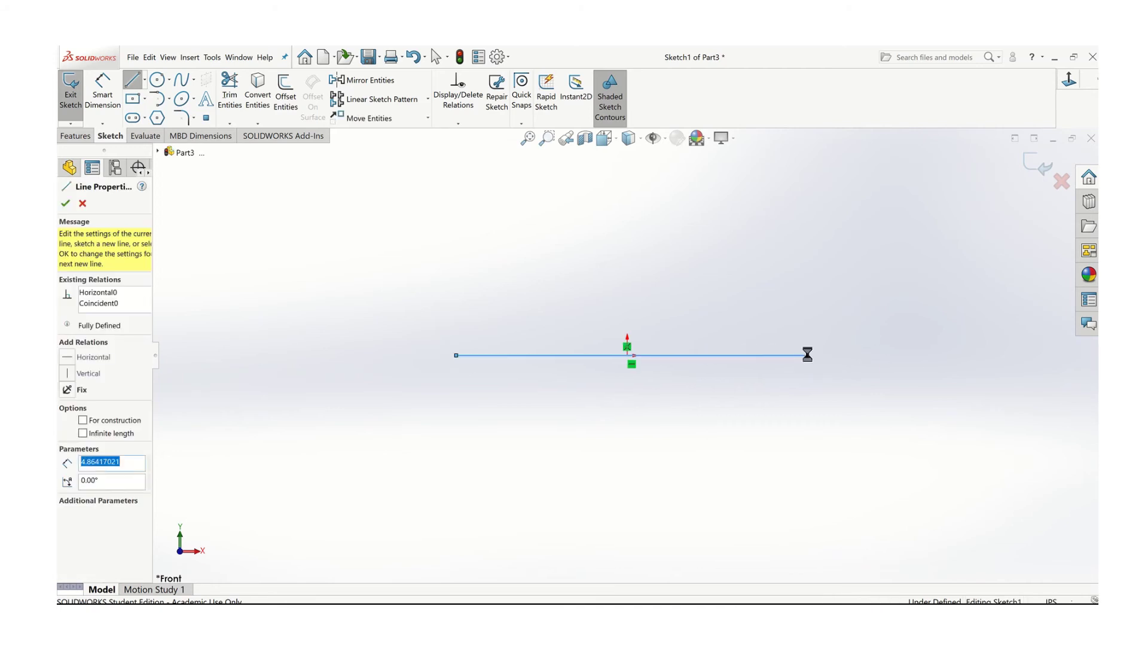
pyautogui.press('Escape')
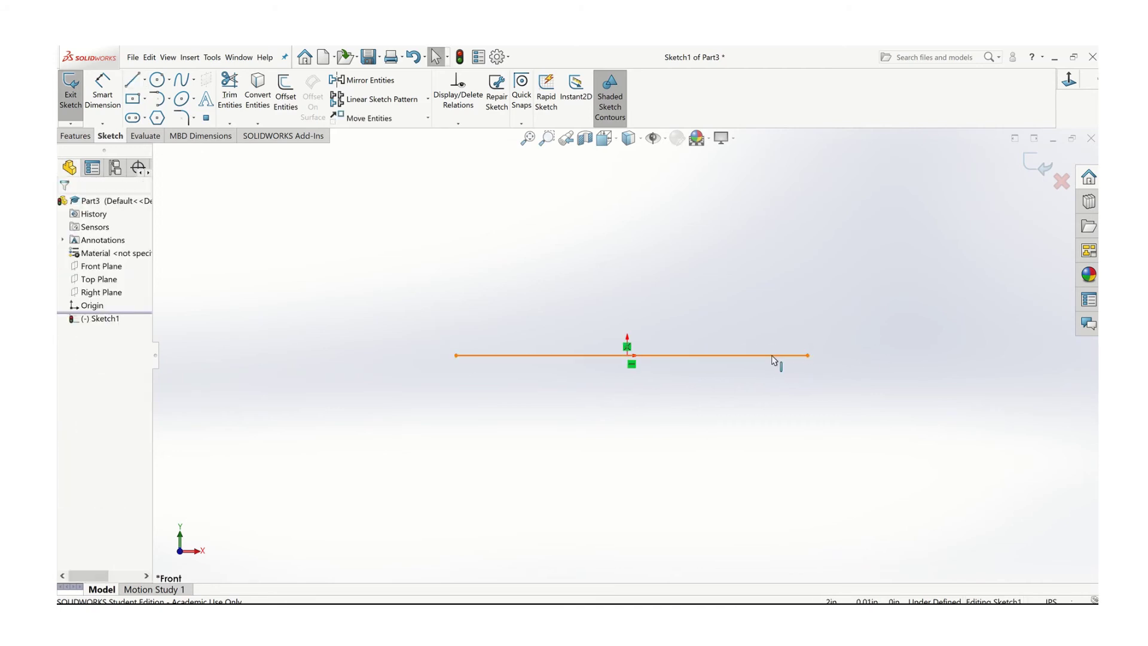
# Step: Convert the horizontal line through the origin to construction geometry and add a Fix relation to it
pyautogui.click(772, 357)
pyautogui.rightClick(773, 357)
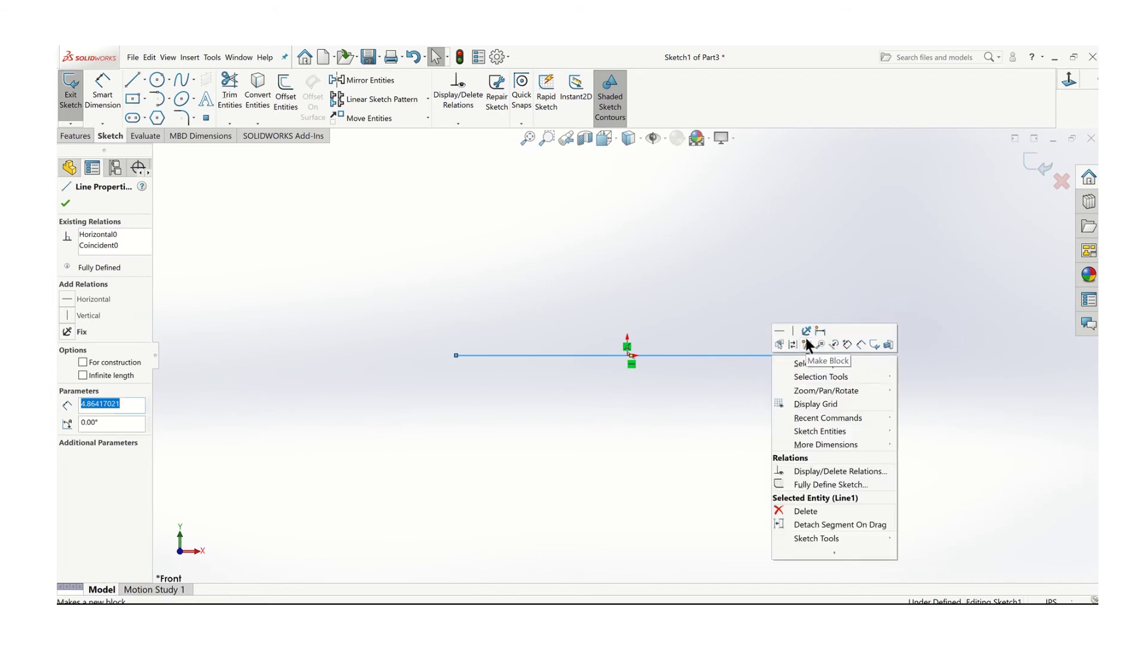
pyautogui.click(794, 345)
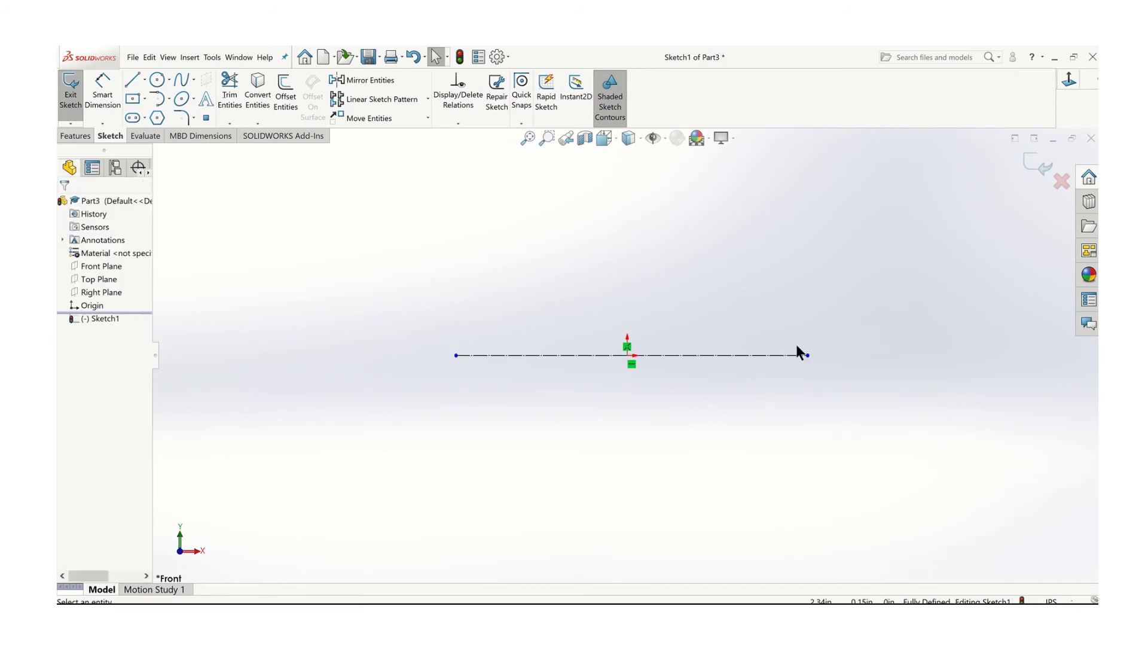
pyautogui.rightClick(726, 356)
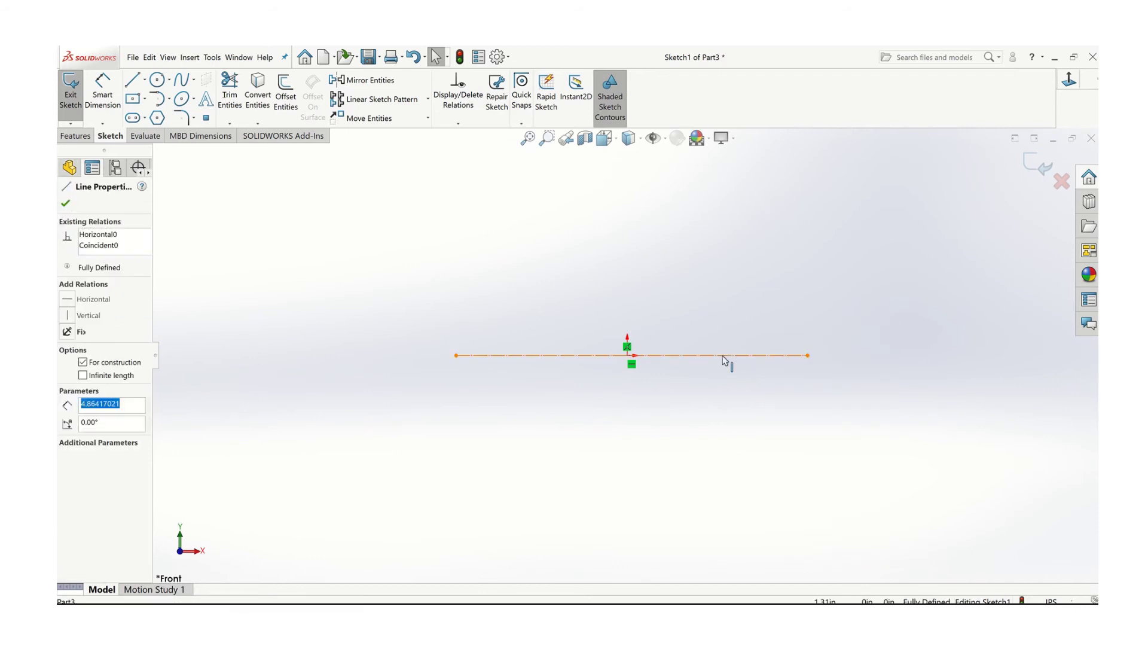
pyautogui.click(757, 330)
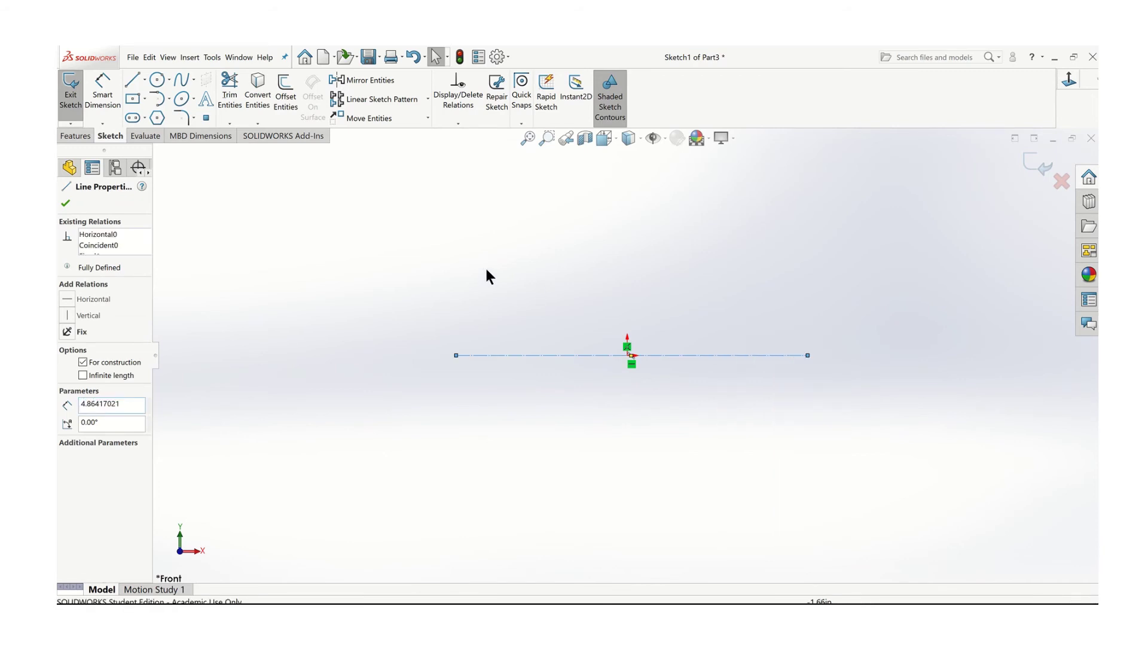
pyautogui.click(376, 253)
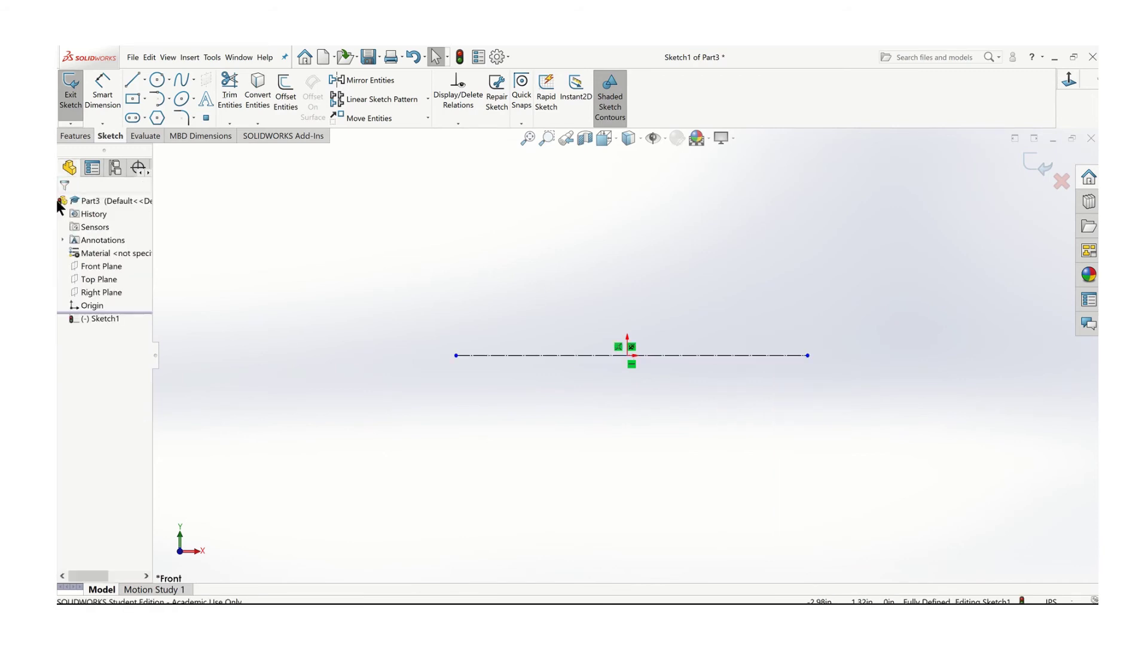
# Step: Sketch a circle centred on the origin with a radius of about 1.76 in
pyautogui.click(157, 81)
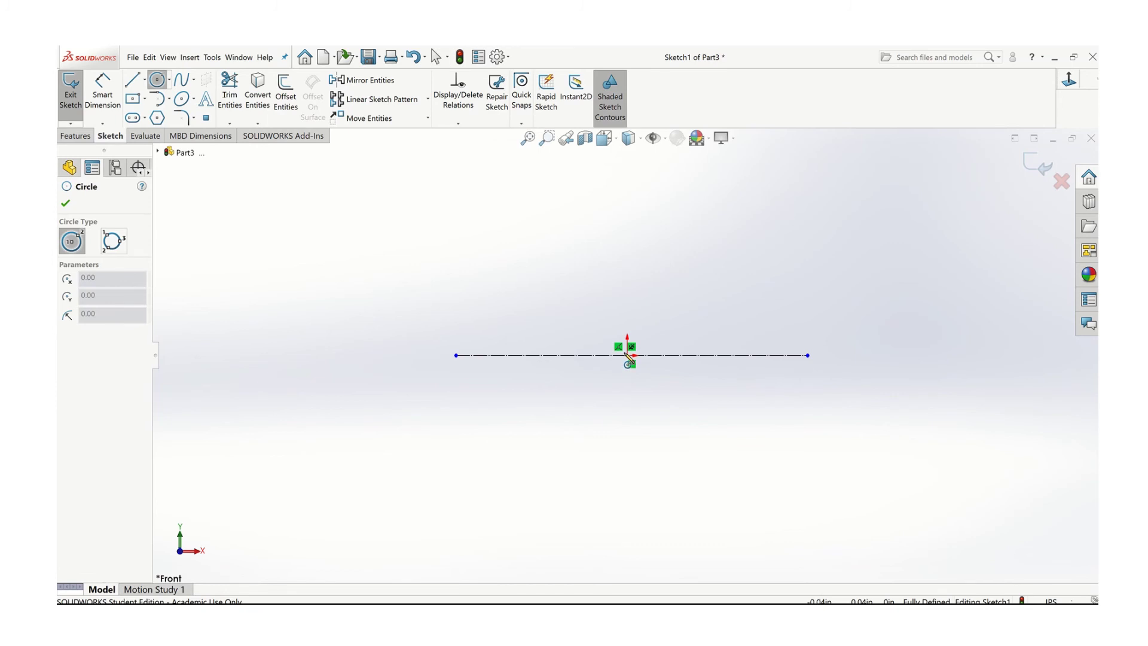
pyautogui.moveTo(627, 355); pyautogui.dragTo(747, 306)
pyautogui.press('Escape')
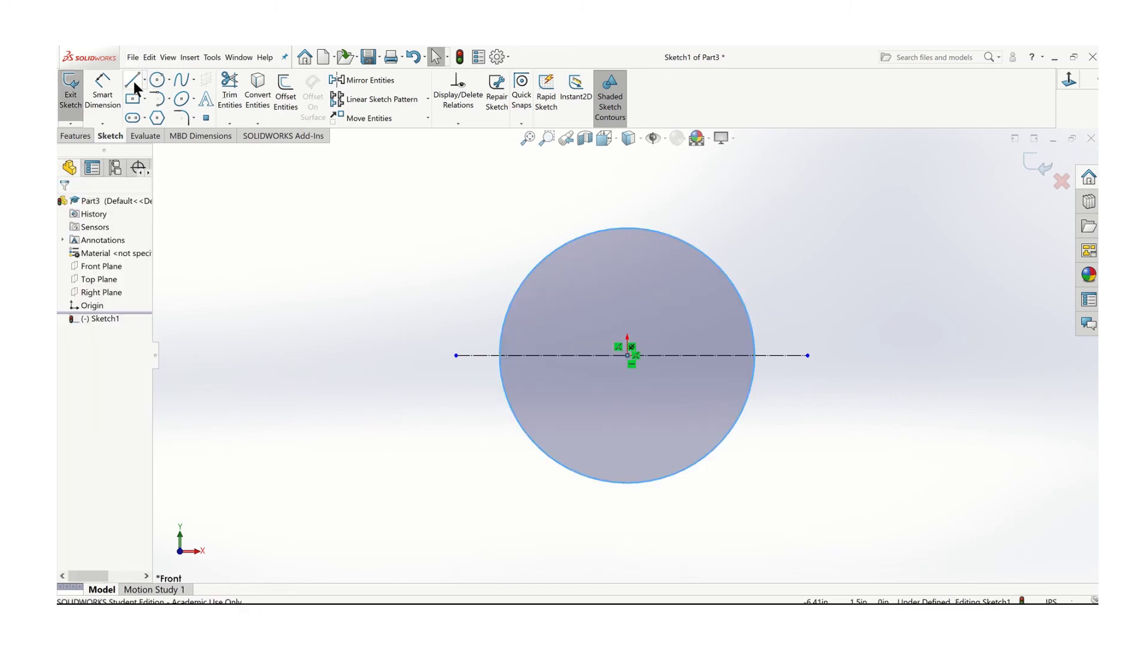
# Step: Sketch a horizontal line across the circle's diameter and trim away the lower half of the circle
pyautogui.click(132, 79)
pyautogui.click(500, 355)
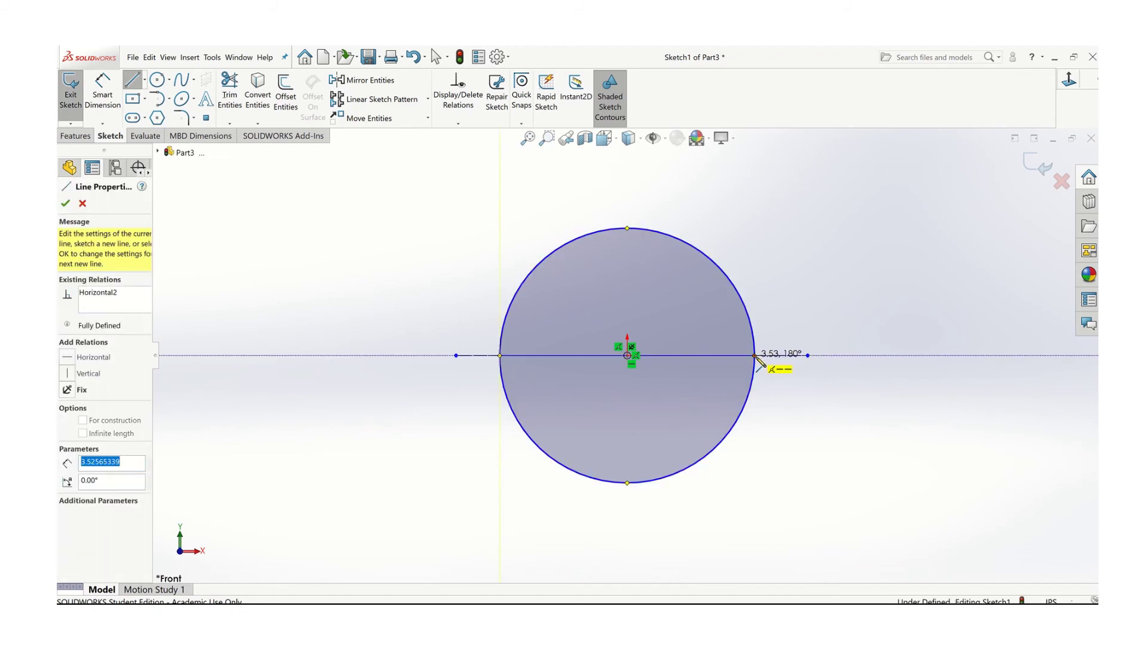
pyautogui.doubleClick(754, 355)
pyautogui.press('Escape')
pyautogui.click(228, 73)
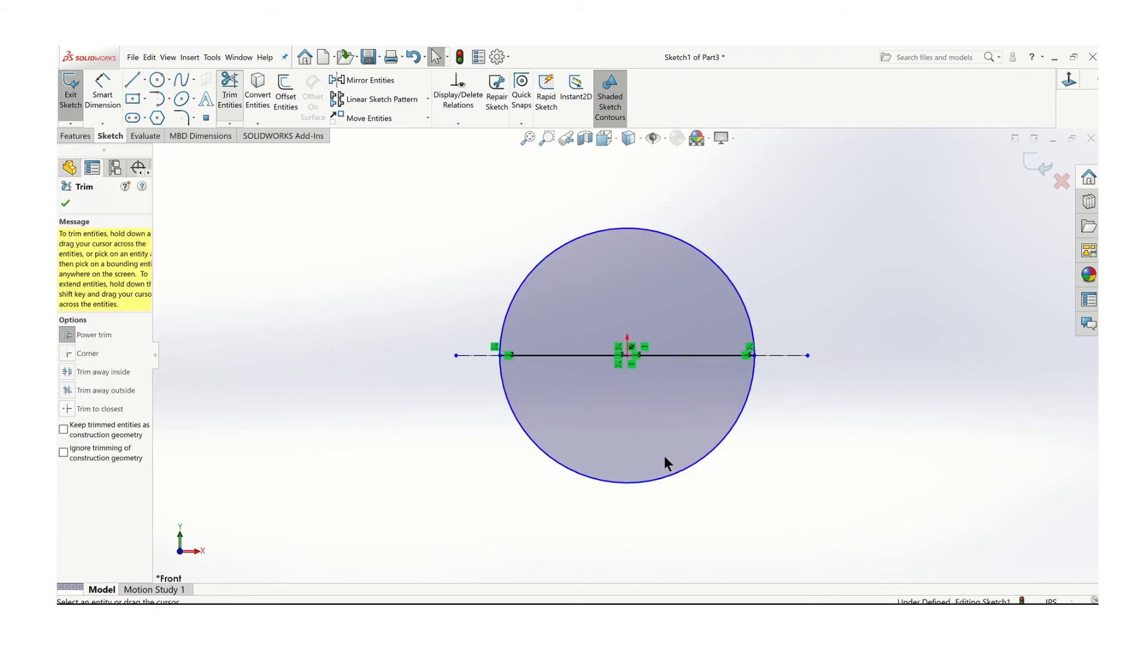
pyautogui.moveTo(590, 514); pyautogui.dragTo(603, 426)
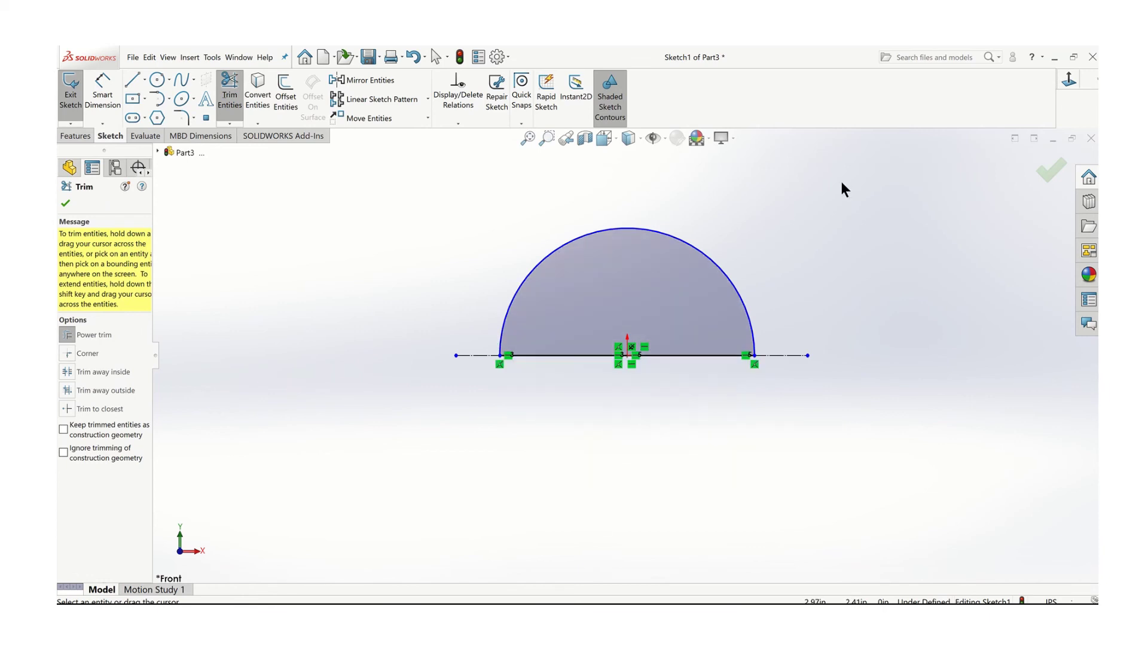
# Step: Dimension the semicircular arc with a radius of 2 in and exit the sketch
pyautogui.click(100, 89)
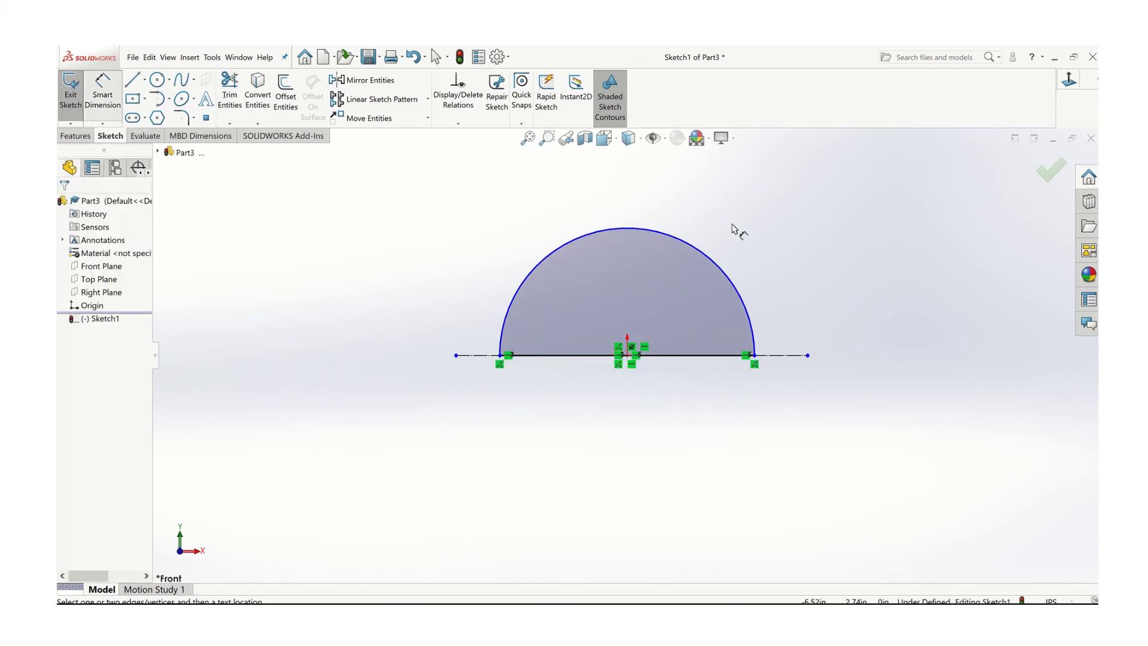
pyautogui.click(726, 276)
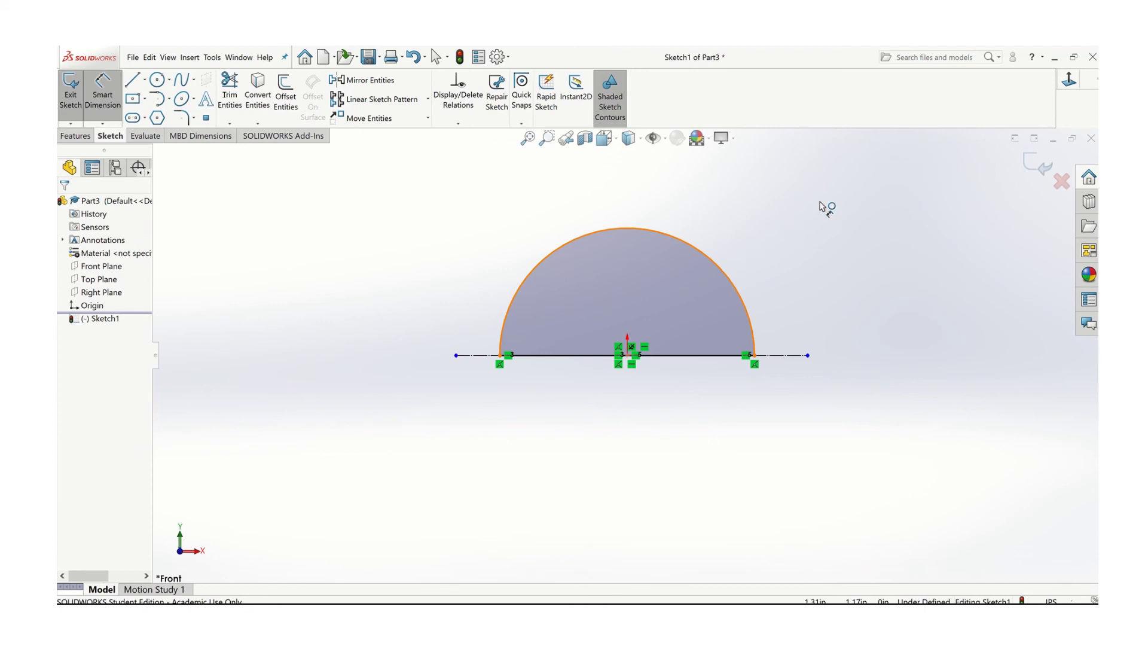
pyautogui.click(823, 205)
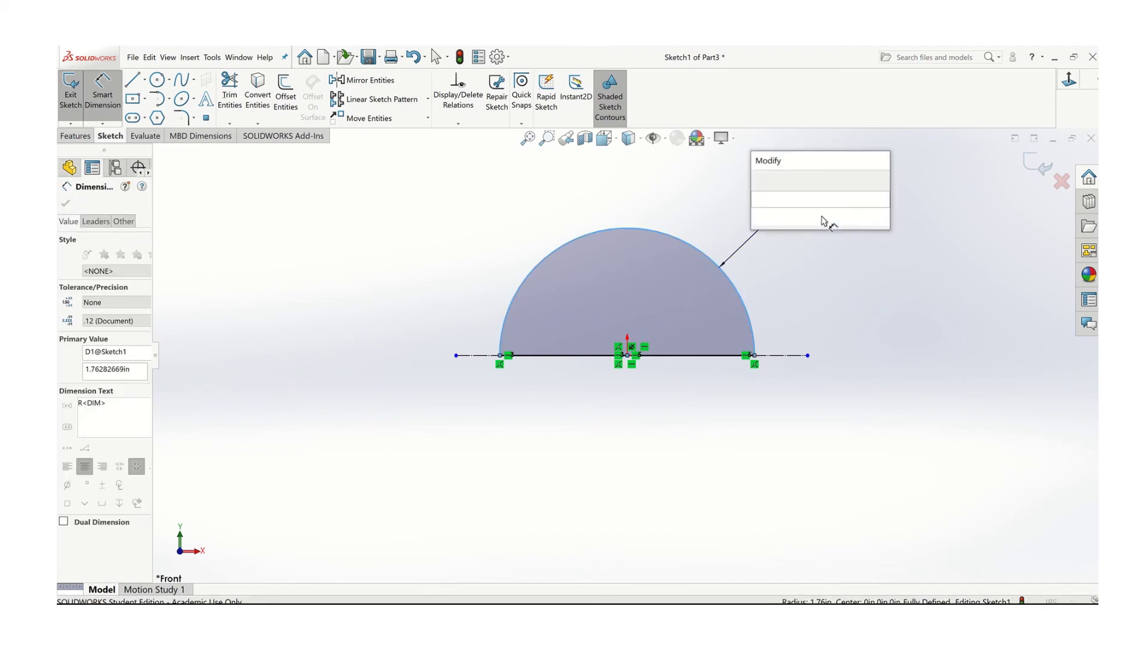
pyautogui.write('2')
pyautogui.press('Return')
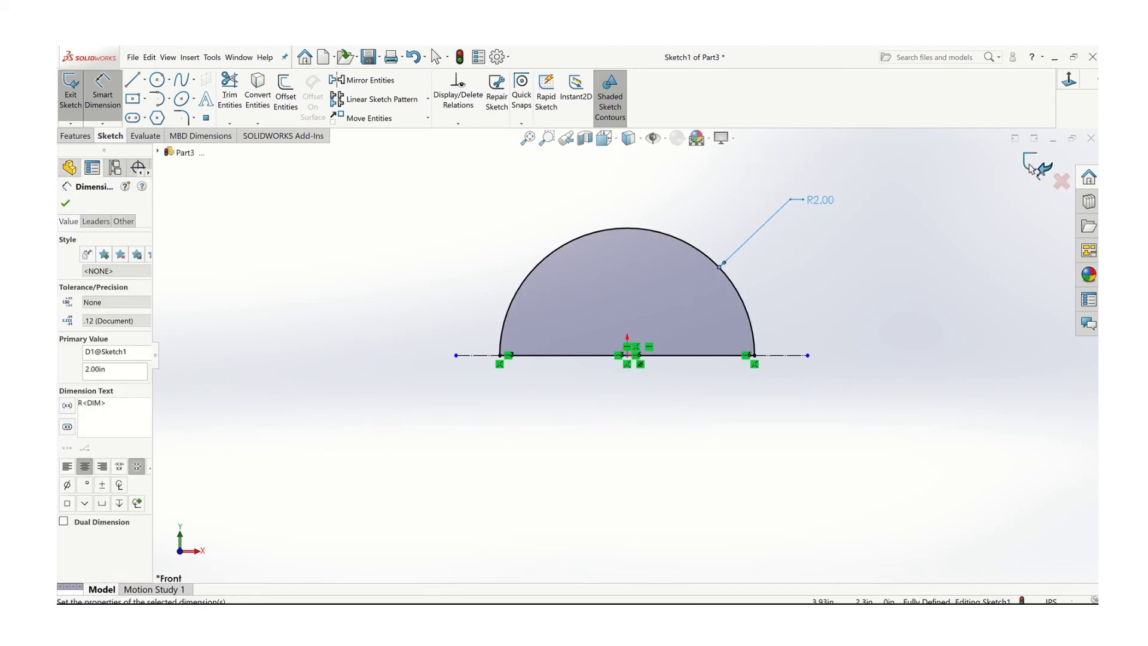
pyautogui.click(1030, 166)
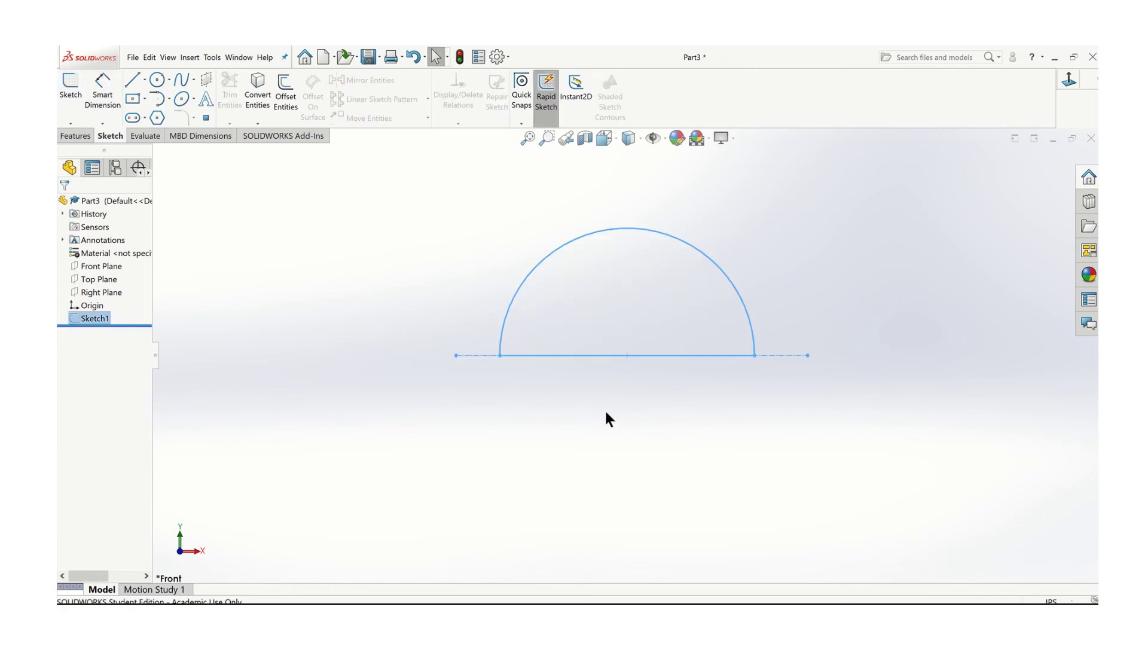
# Step: Revolve the semicircle profile 360 degrees about the horizontal construction line into a solid sphere
pyautogui.scroll(1, 605, 413)
pyautogui.moveTo(605, 412); pyautogui.dragTo(562, 445, button='middle')
pyautogui.scroll(-1, 562, 445)
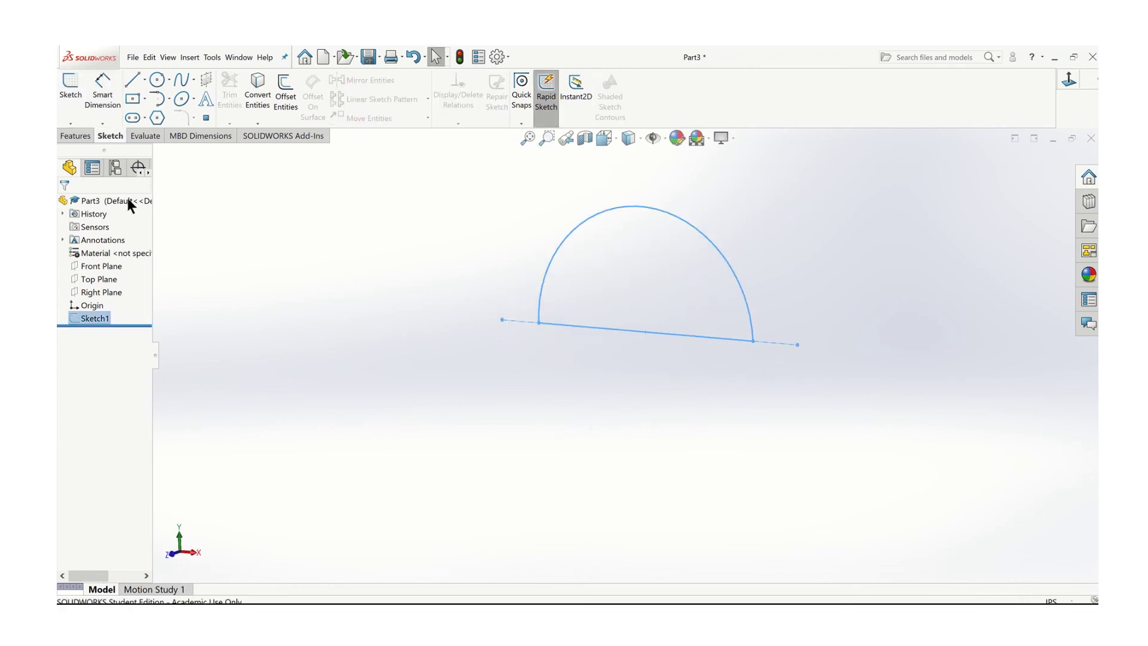
pyautogui.click(77, 136)
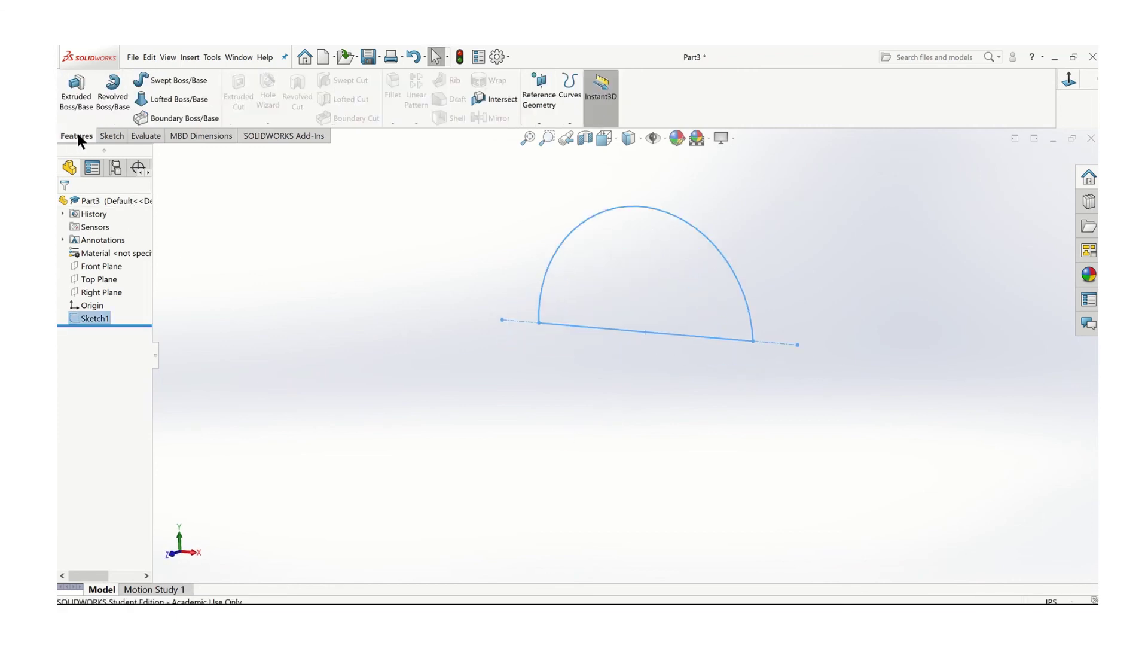
pyautogui.click(111, 101)
pyautogui.click(65, 206)
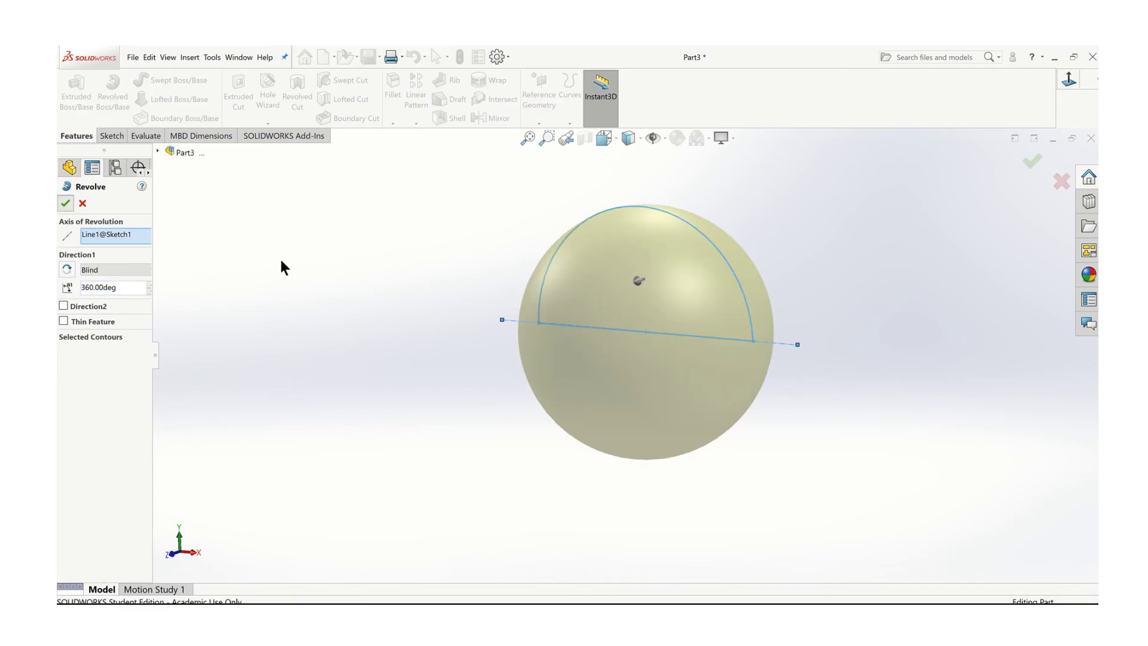
pyautogui.moveTo(486, 225)
pyautogui.mouseDown(button='middle')
pyautogui.moveTo(274, 321)
pyautogui.moveTo(468, 300)
pyautogui.moveTo(479, 335)
pyautogui.moveTo(452, 350)
pyautogui.moveTo(418, 338)
pyautogui.mouseUp(button='middle')
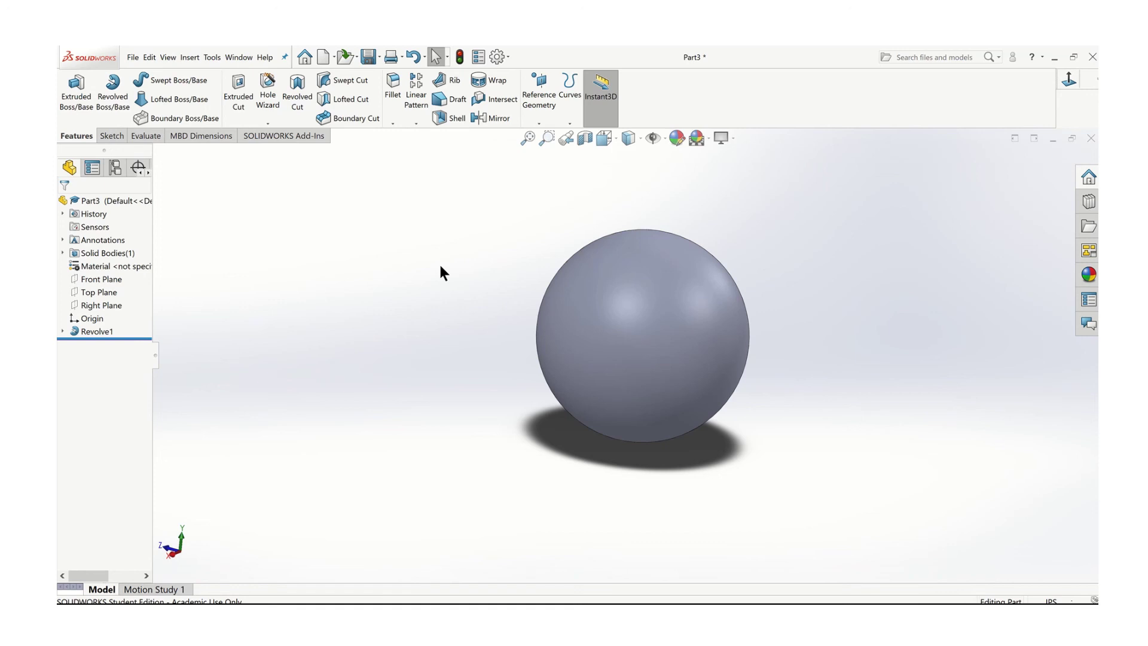
pyautogui.moveTo(479, 53)
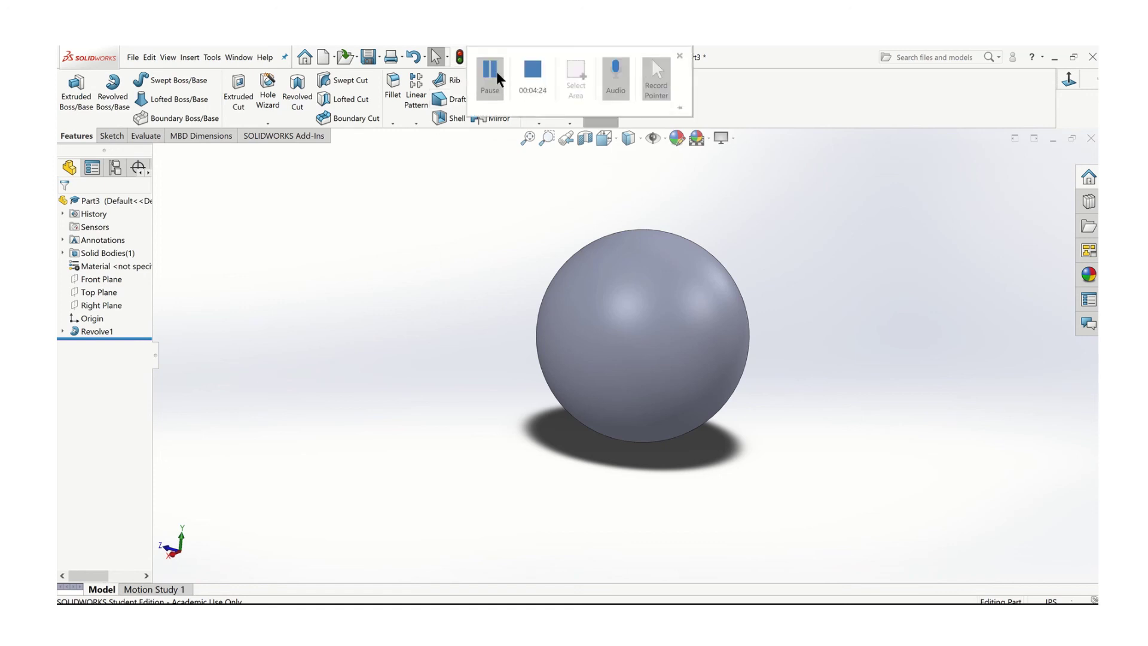